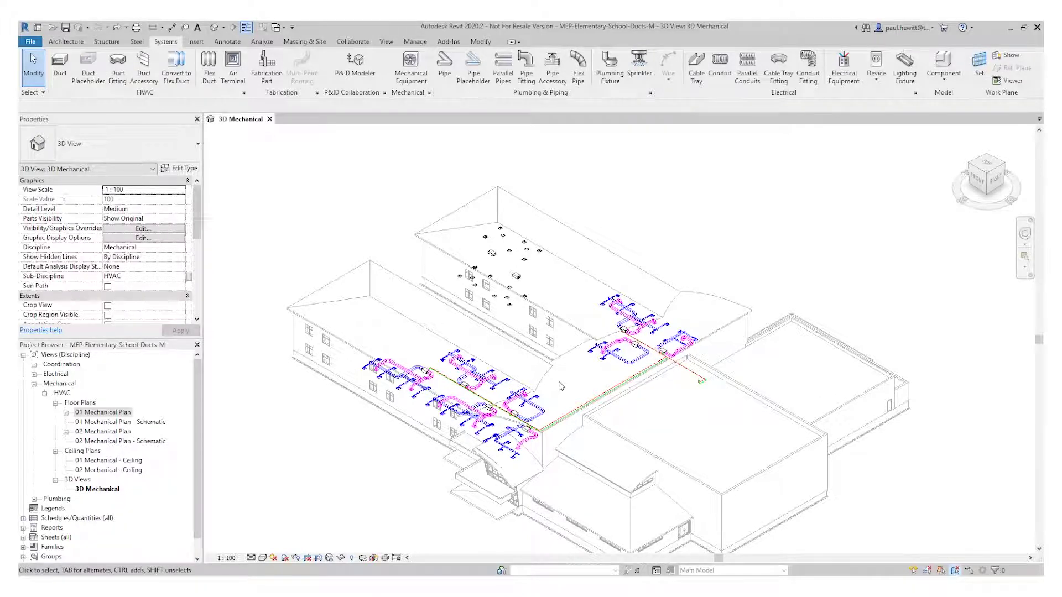
Open the 01 Mechanical Plan view under Mechanical > HVAC > Floor Plans in the Project Browser.
{"action": "double_click", "coordinate": [104, 413]}
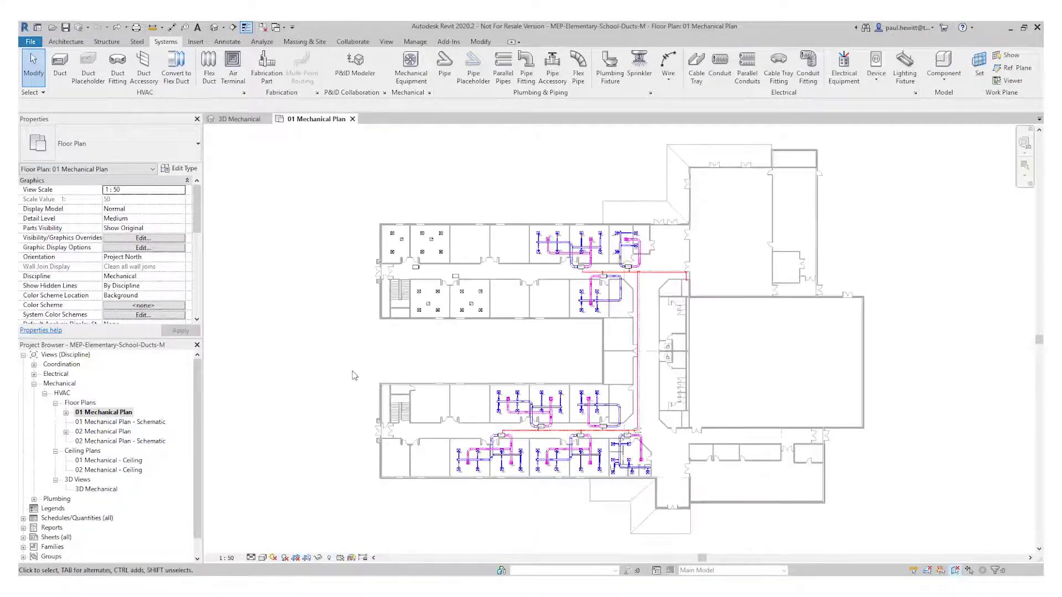
Zoom to the upper classroom wing and select the corridor AHU with its 300 x 320 outlet.
{"action": "scroll", "coordinate": [457, 361], "scroll_direction": "up", "scroll_amount": 6}
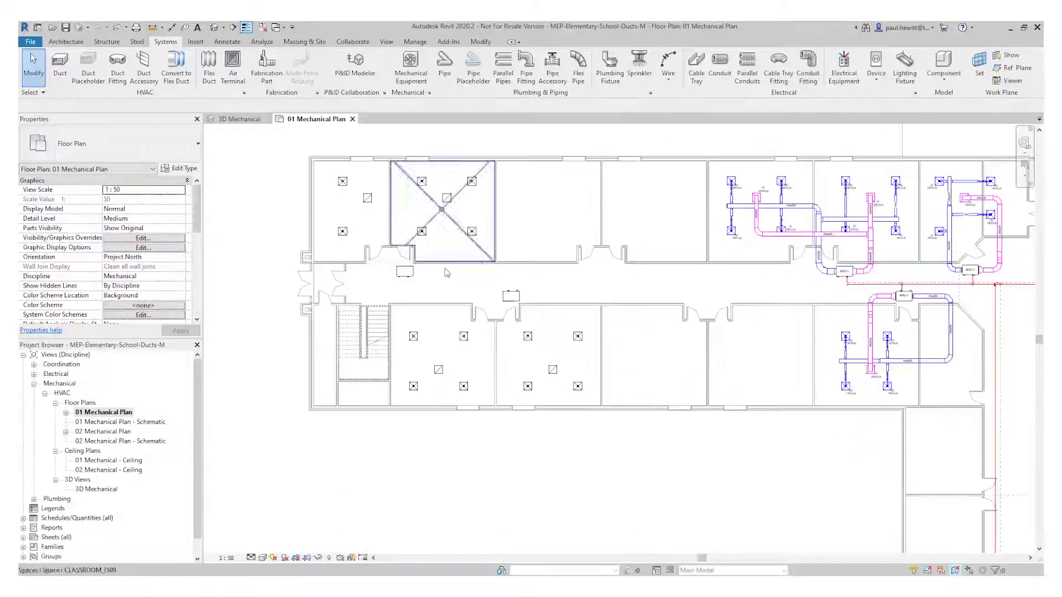
{"action": "middle_click_drag", "start_coordinate": [450, 277], "coordinate": [545, 342]}
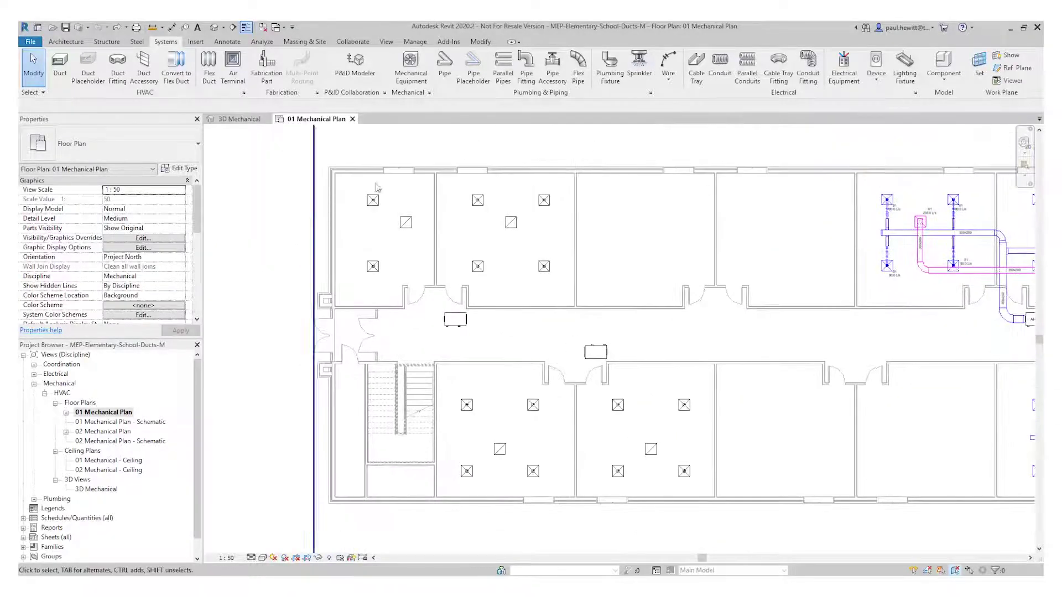
{"action": "scroll", "coordinate": [473, 330], "scroll_direction": "up", "scroll_amount": 7}
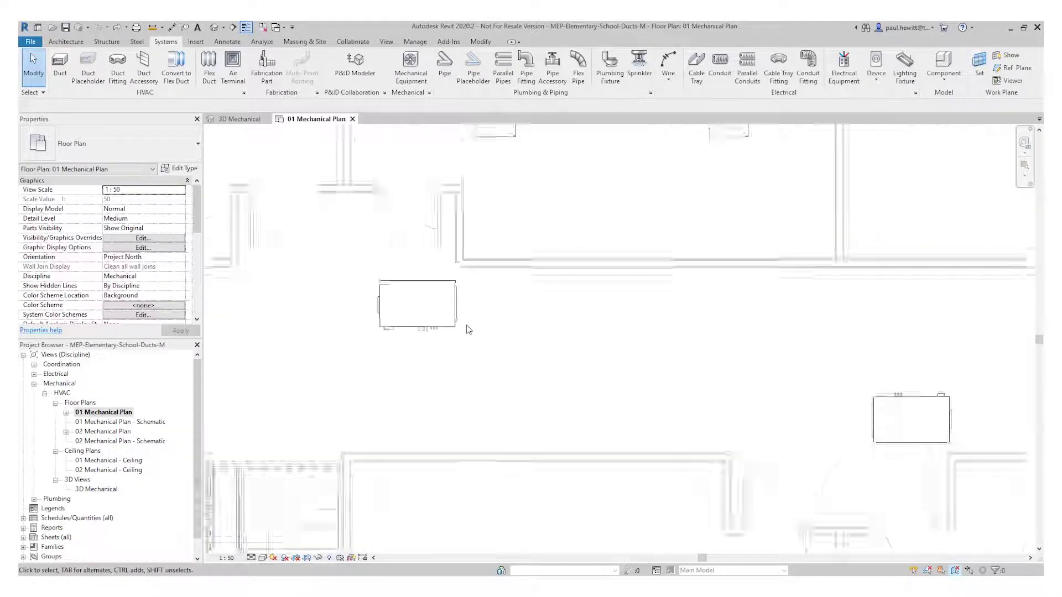
{"action": "left_click", "coordinate": [429, 332]}
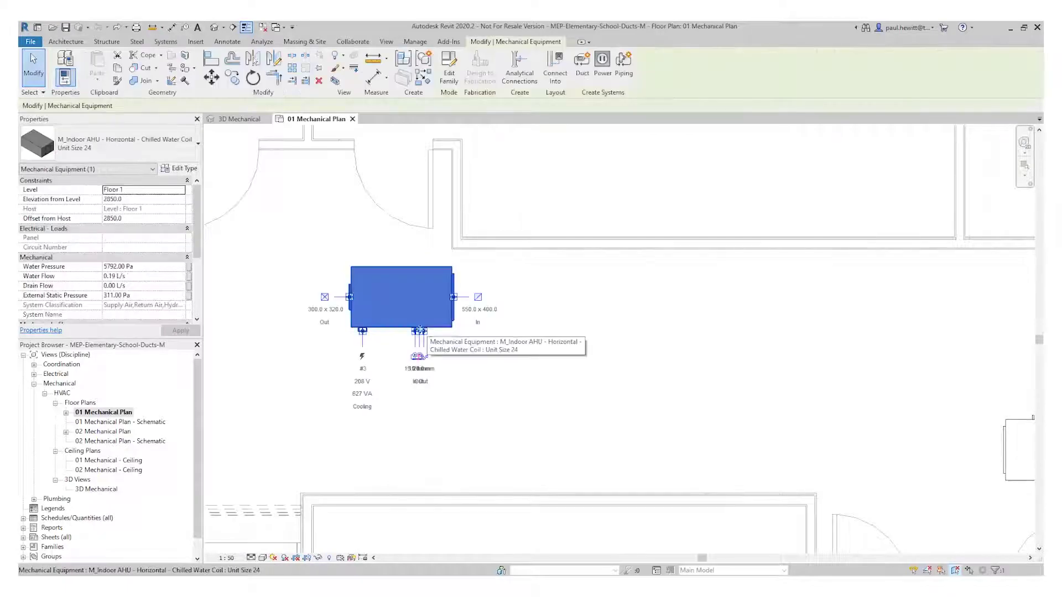
Draw a 300 x 320 duct from the AHU outlet up into the classroom and west toward the left wall.
{"action": "left_click", "coordinate": [325, 297]}
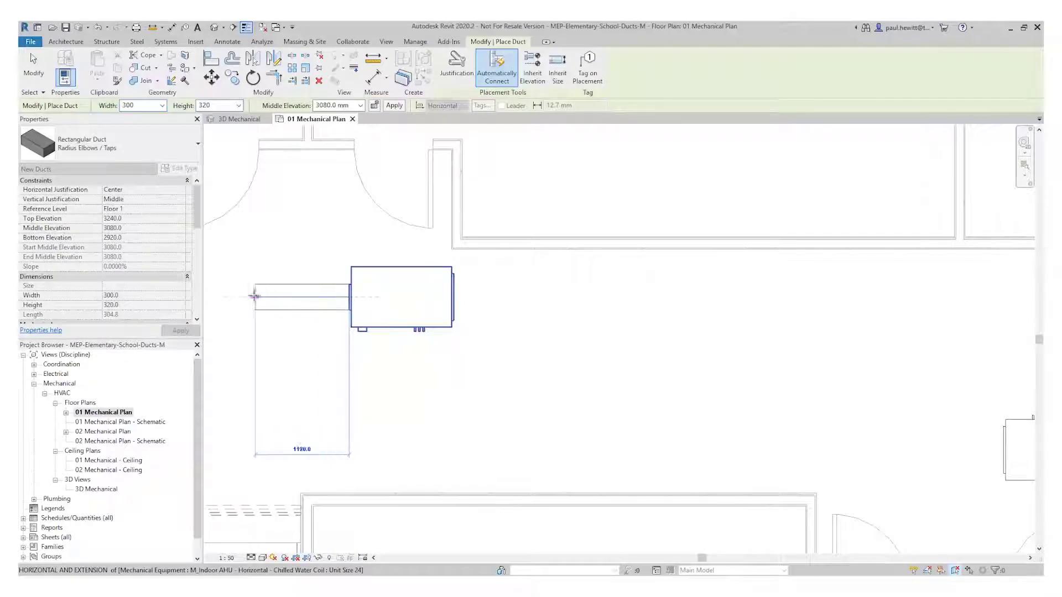
{"action": "middle_click_drag", "start_coordinate": [307, 310], "coordinate": [445, 309]}
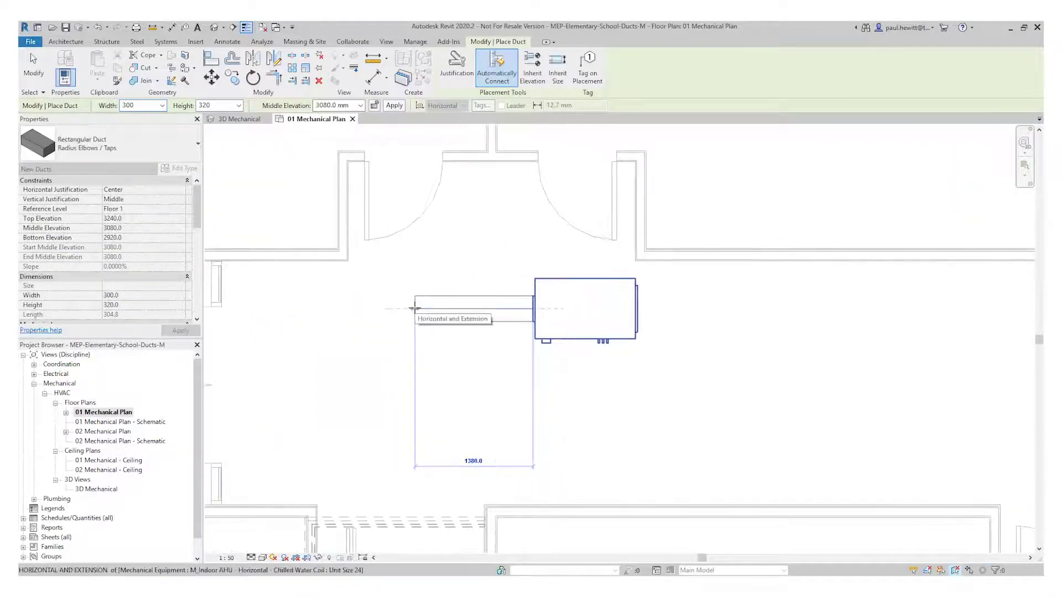
{"action": "scroll", "coordinate": [387, 249], "scroll_direction": "down", "scroll_amount": 2}
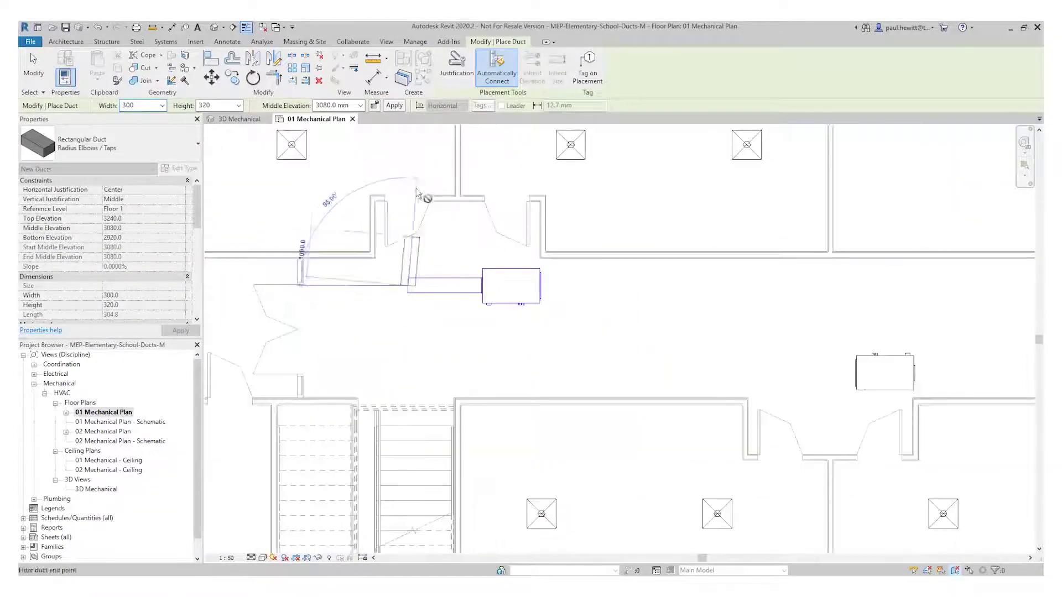
{"action": "middle_click_drag", "start_coordinate": [415, 232], "coordinate": [444, 423]}
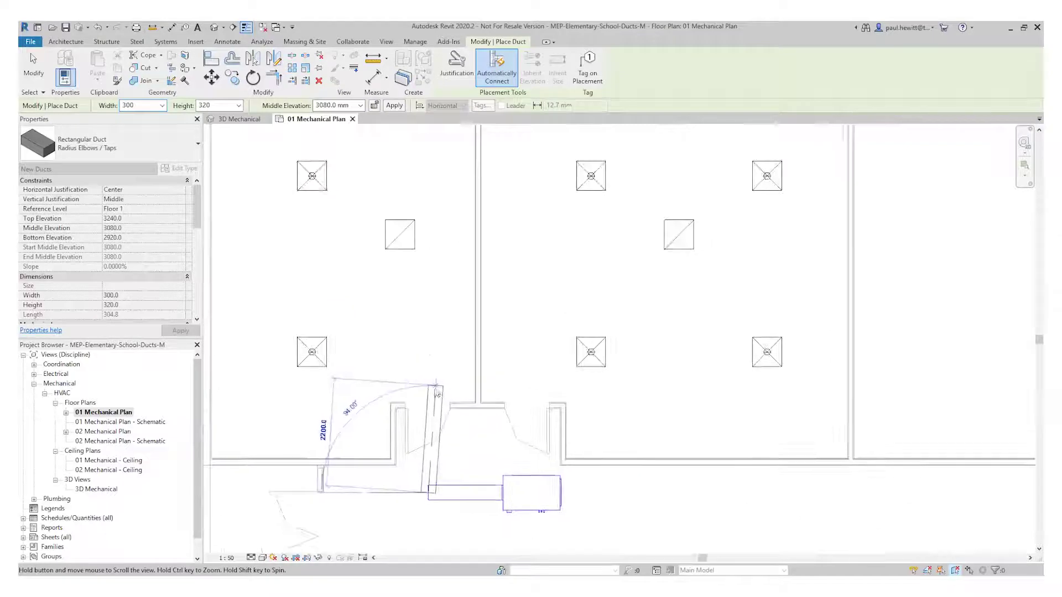
{"action": "left_click", "coordinate": [424, 269]}
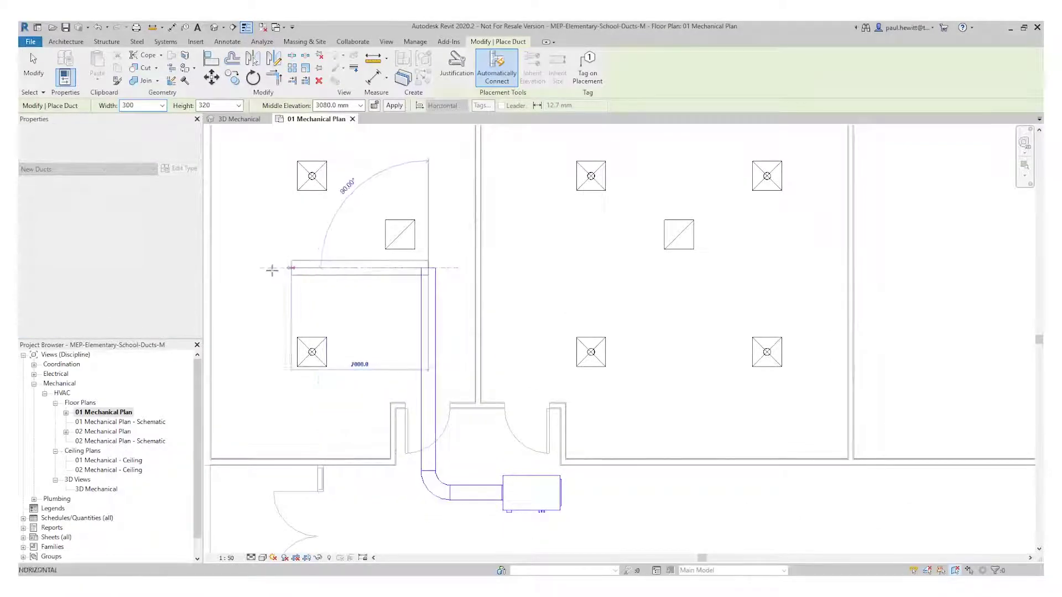
{"action": "left_click", "coordinate": [237, 269]}
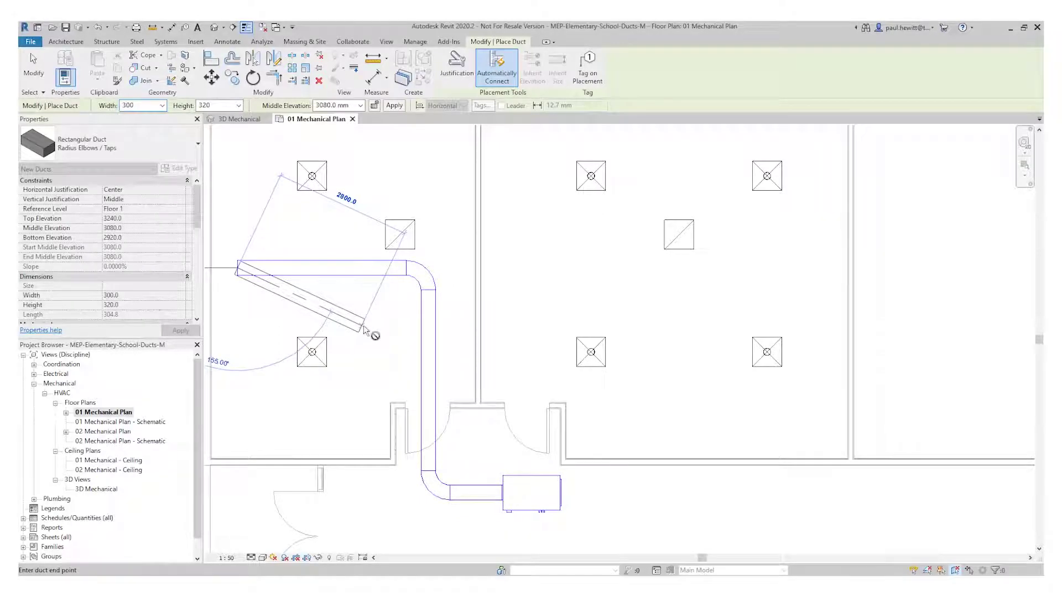
{"action": "key", "text": "Escape"}
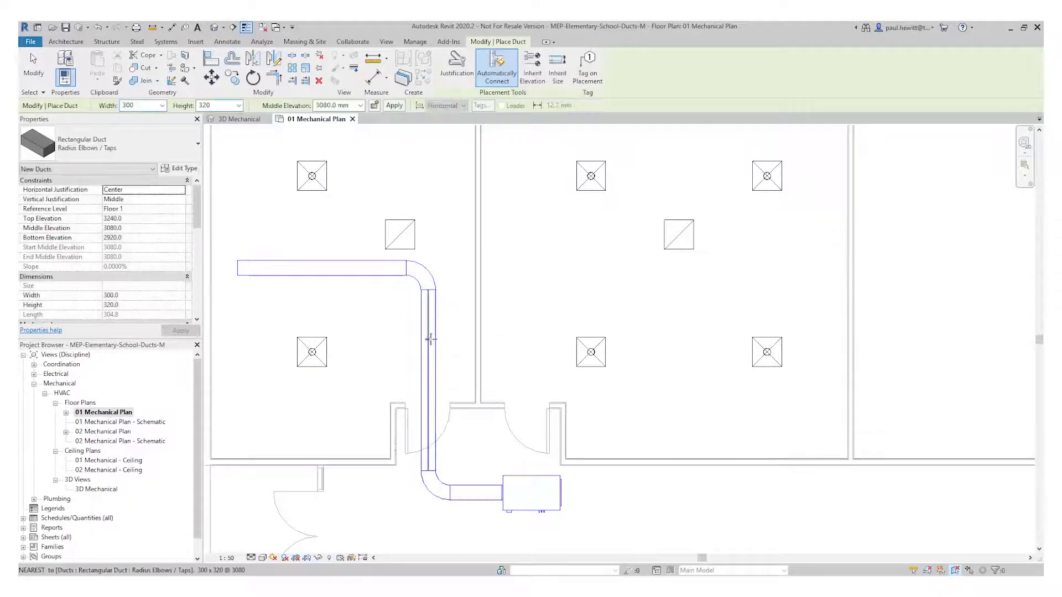
Add a 7700 branch duct teeing east from the vertical run.
{"action": "left_click", "coordinate": [429, 307]}
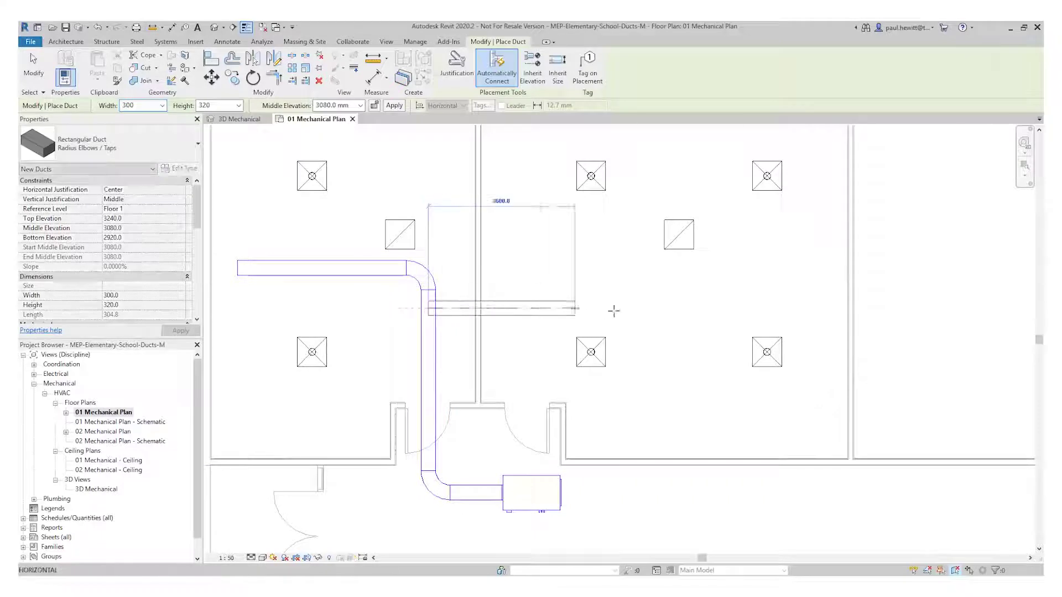
{"action": "left_click", "coordinate": [803, 313]}
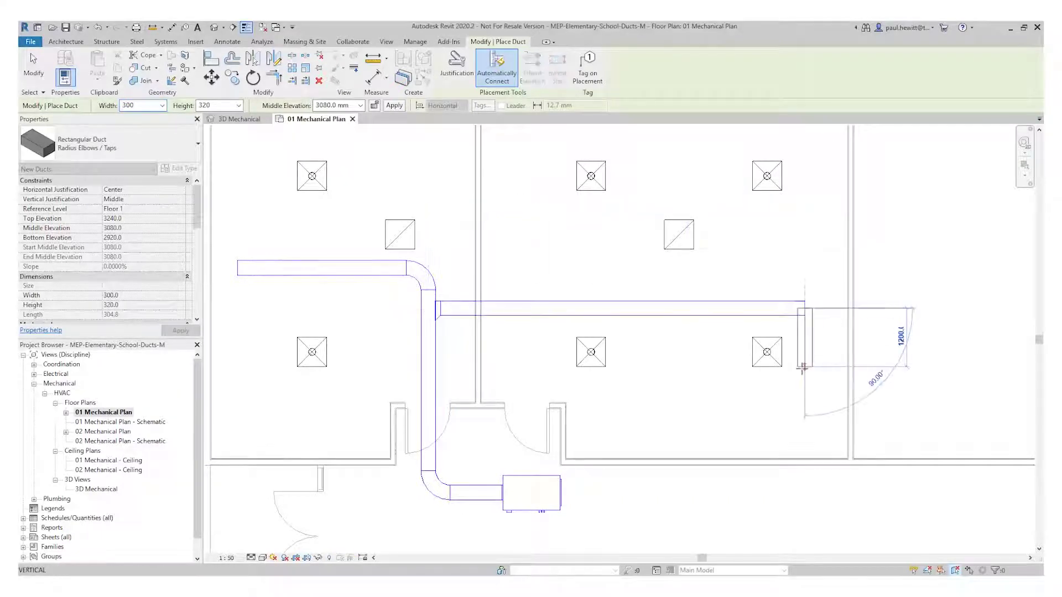
{"action": "key", "text": "Escape"}
{"action": "key", "text": "Escape"}
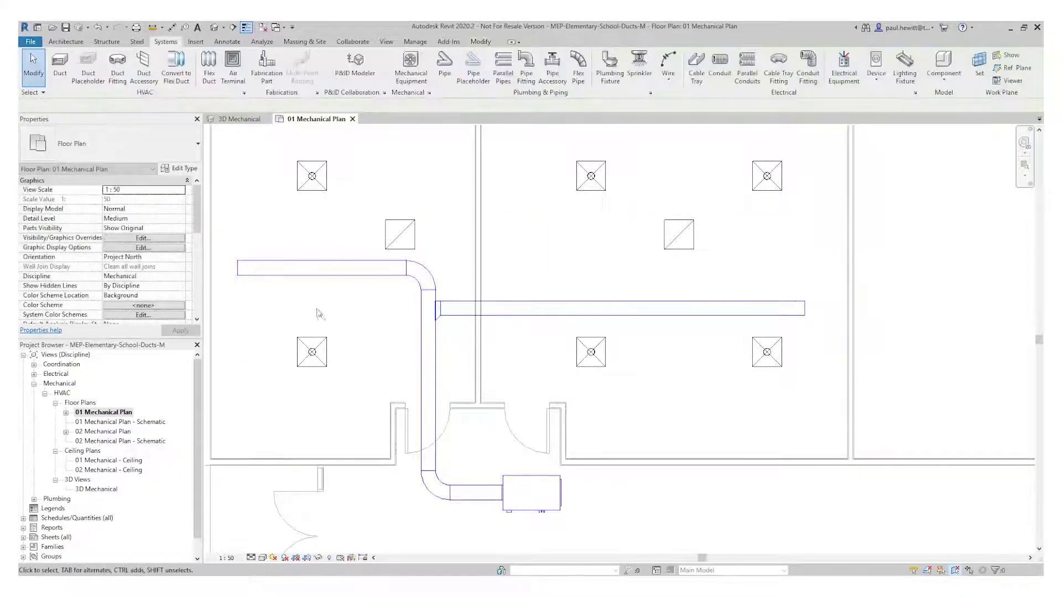
{"action": "middle_click_drag", "start_coordinate": [308, 300], "coordinate": [408, 356]}
Set the Duct tool to Round Duct Taps / Long Radius, 150 diameter, with Inherit Elevation on.
{"action": "scroll", "coordinate": [409, 310], "scroll_direction": "up", "scroll_amount": 1}
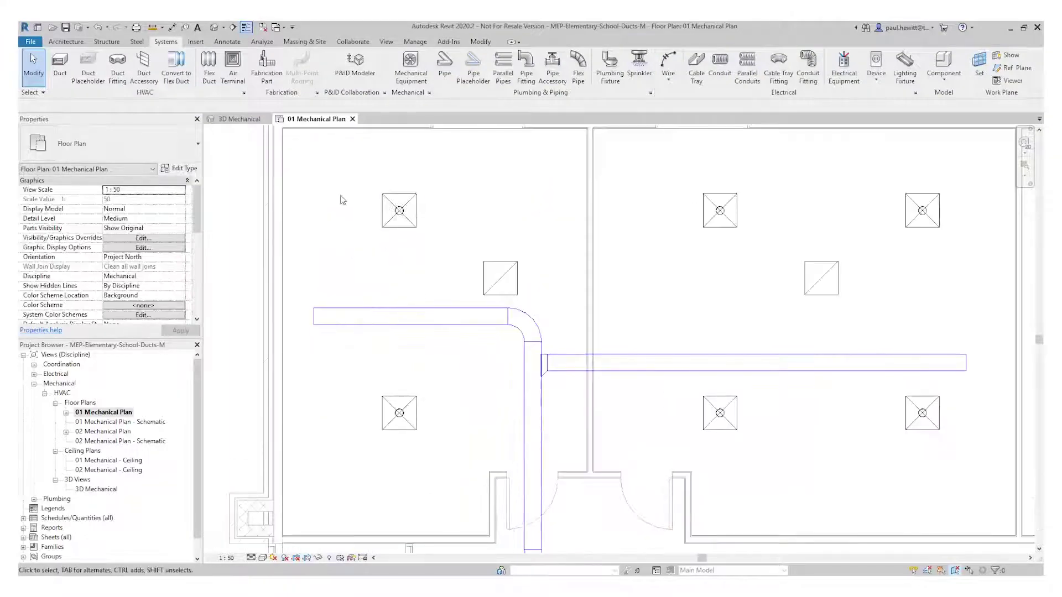
{"action": "left_click", "coordinate": [62, 61]}
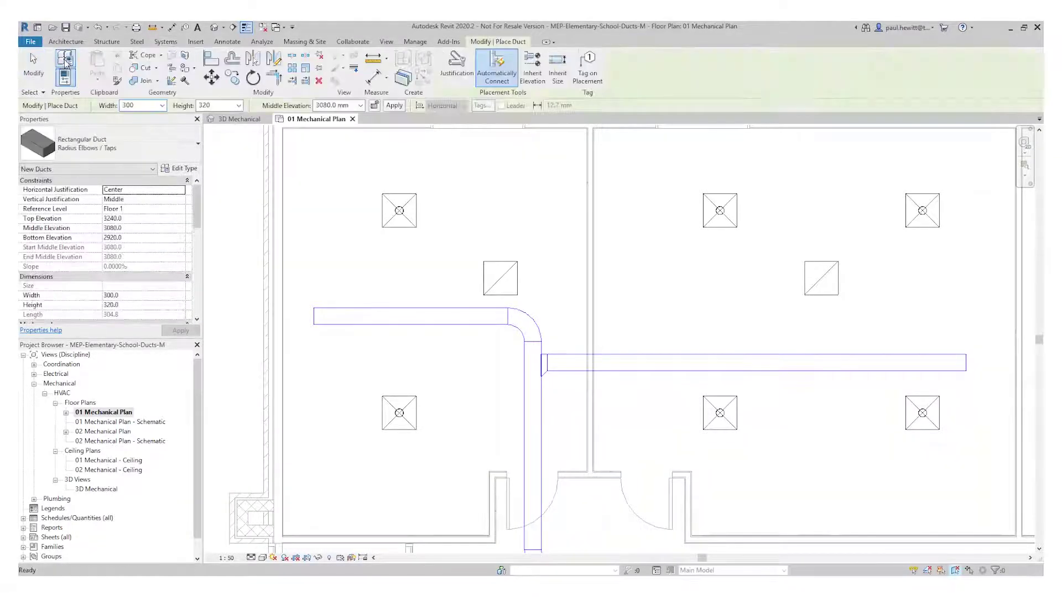
{"action": "left_click", "coordinate": [149, 144]}
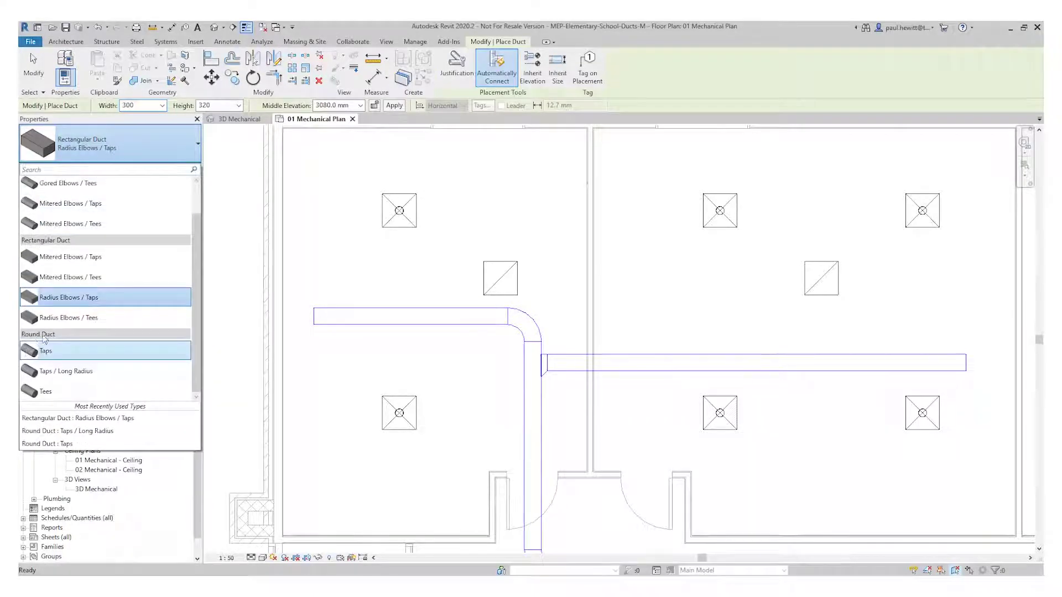
{"action": "left_click", "coordinate": [72, 371]}
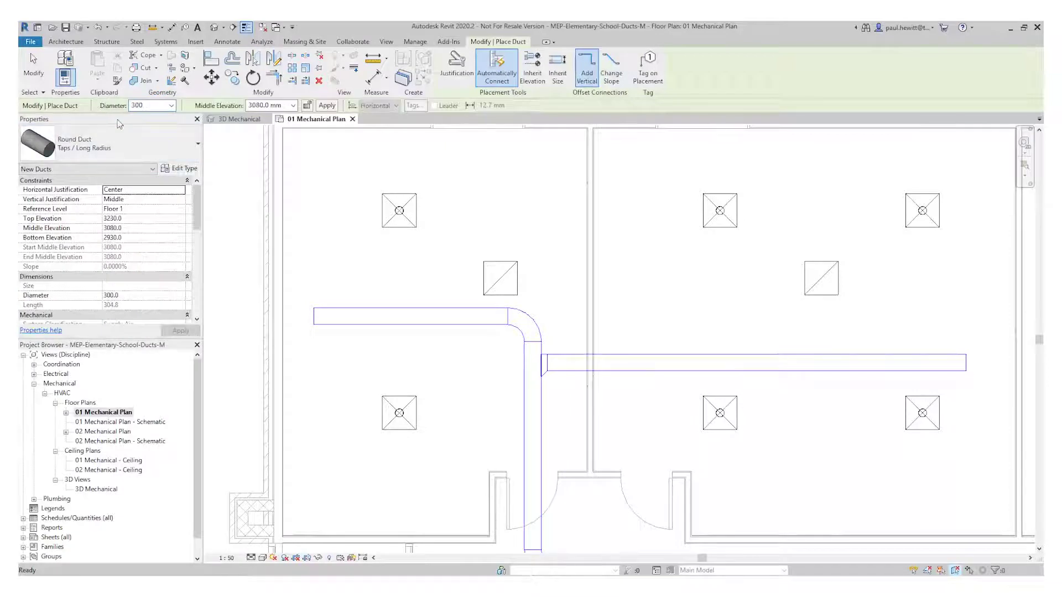
{"action": "left_click", "coordinate": [171, 106]}
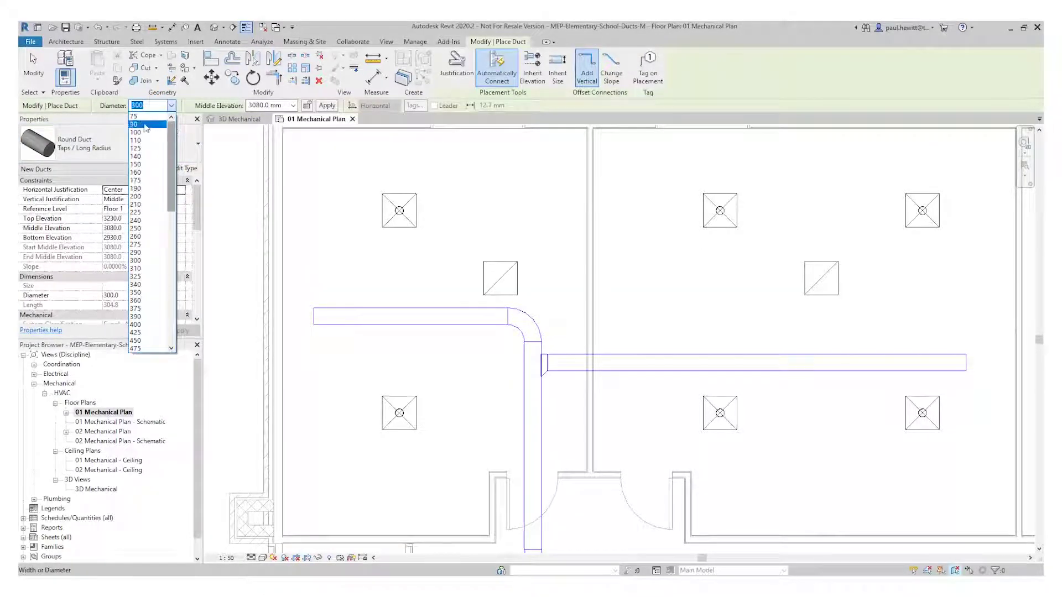
{"action": "left_click", "coordinate": [140, 165]}
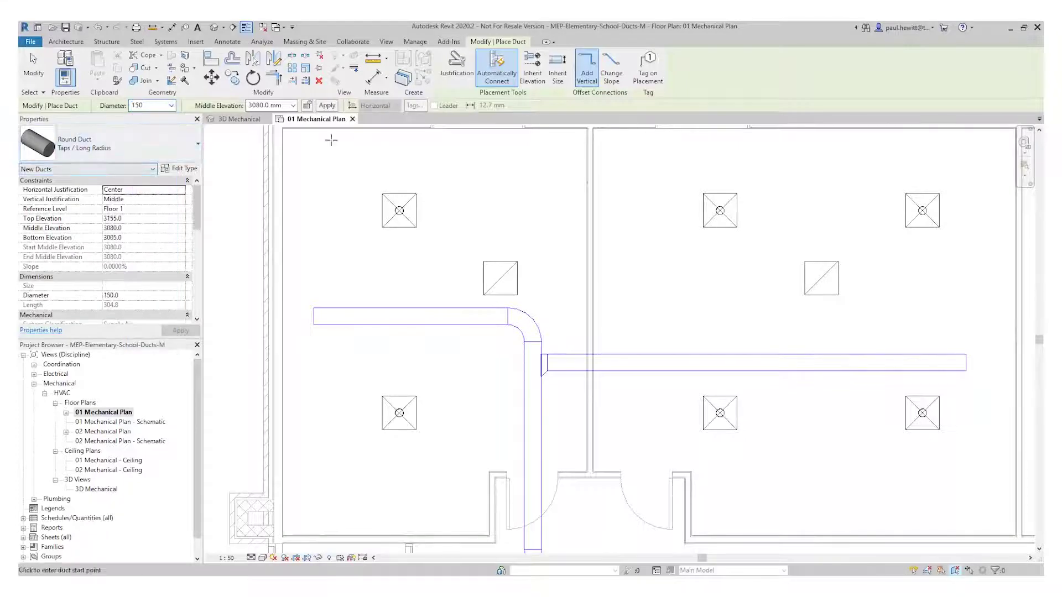
{"action": "left_click", "coordinate": [534, 67]}
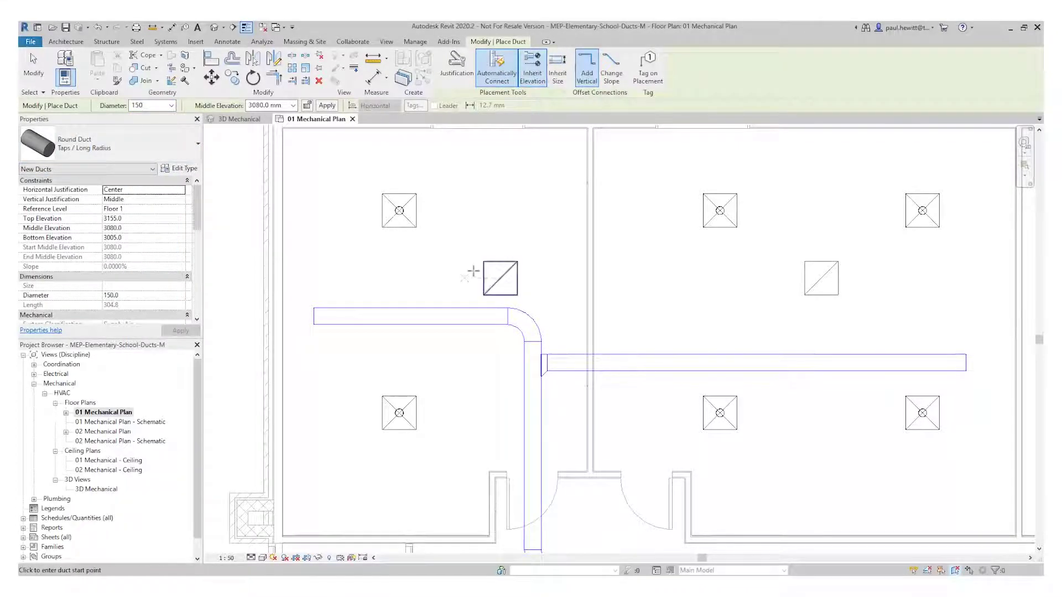
Draw a 150 mm round branch from the westward main up toward the upper-left diffuser.
{"action": "left_click", "coordinate": [399, 317]}
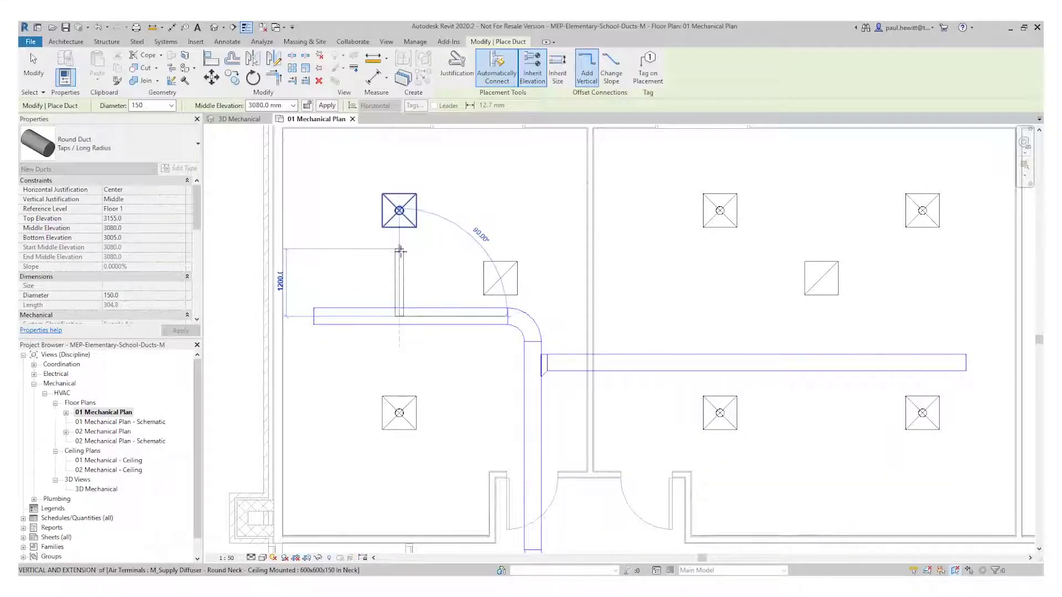
{"action": "left_click", "coordinate": [400, 251]}
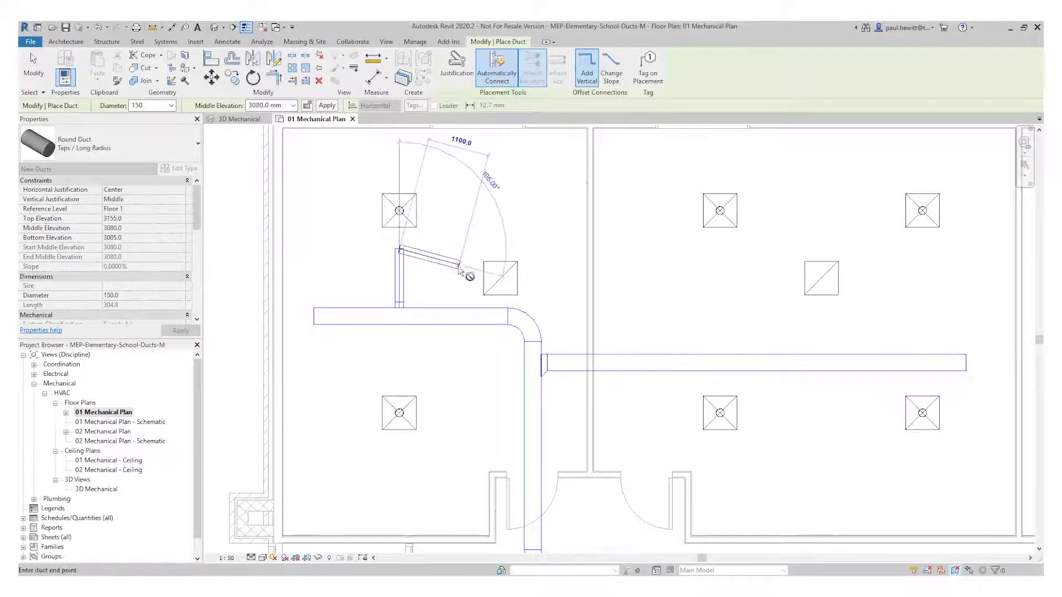
{"action": "key", "text": "Escape"}
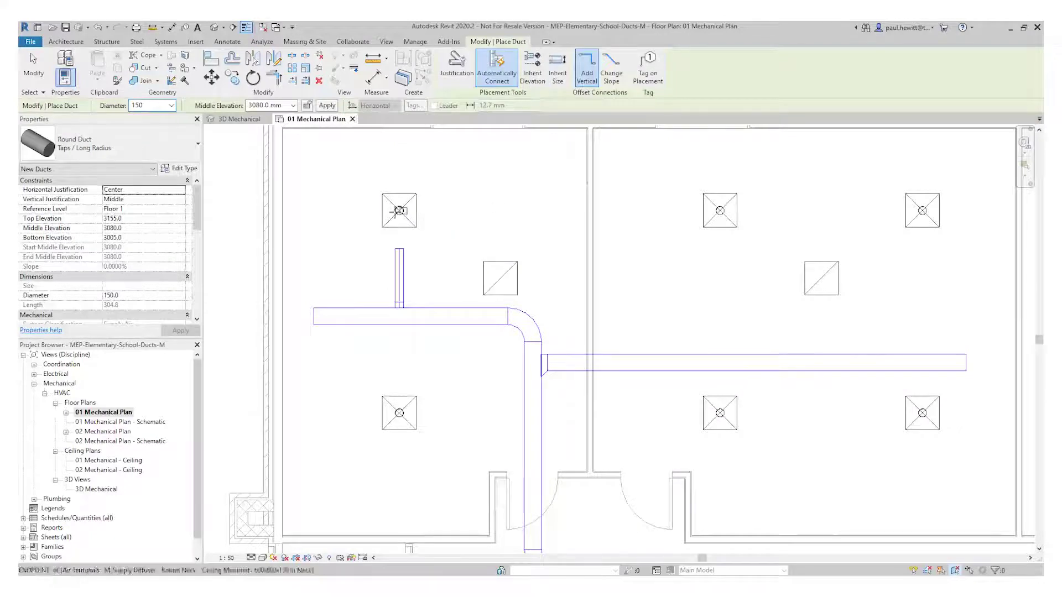
{"action": "key", "text": "Escape"}
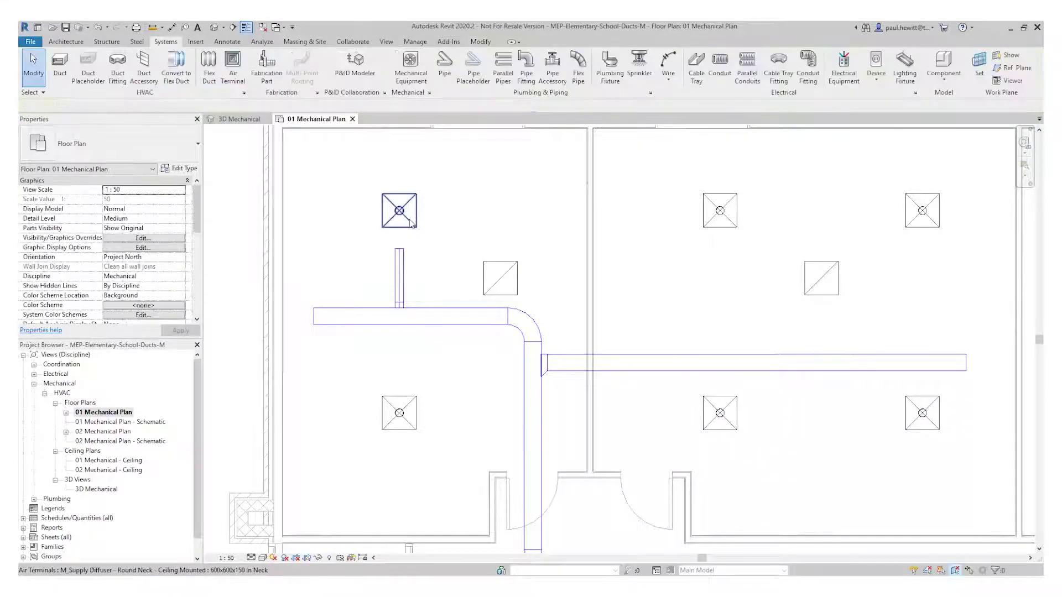
Connect the upper-left diffuser to the branch duct end with a flex duct.
{"action": "left_click", "coordinate": [410, 223]}
{"action": "right_click", "coordinate": [399, 211]}
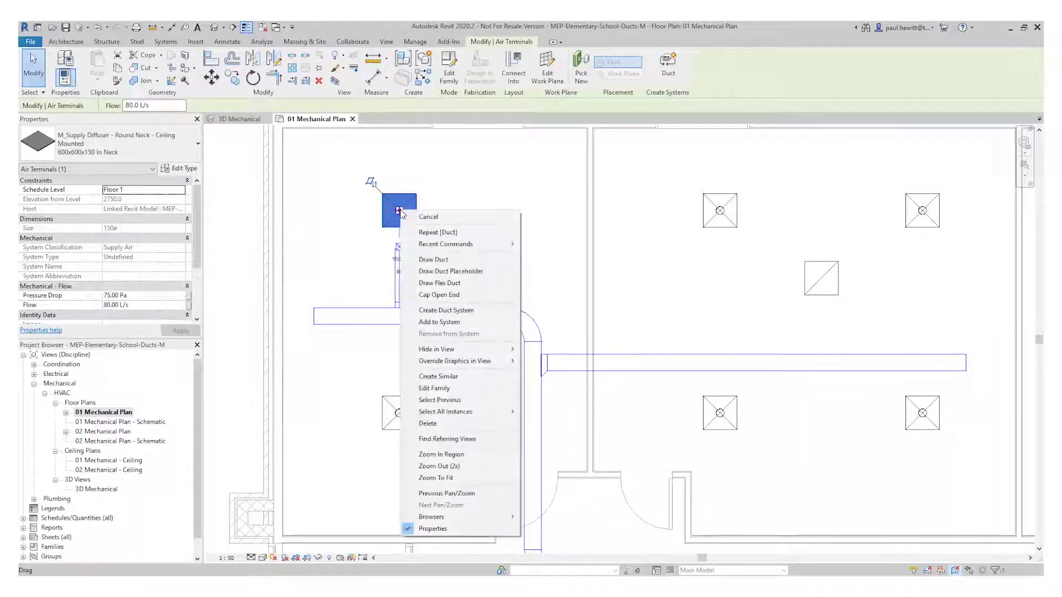
{"action": "left_click", "coordinate": [459, 285]}
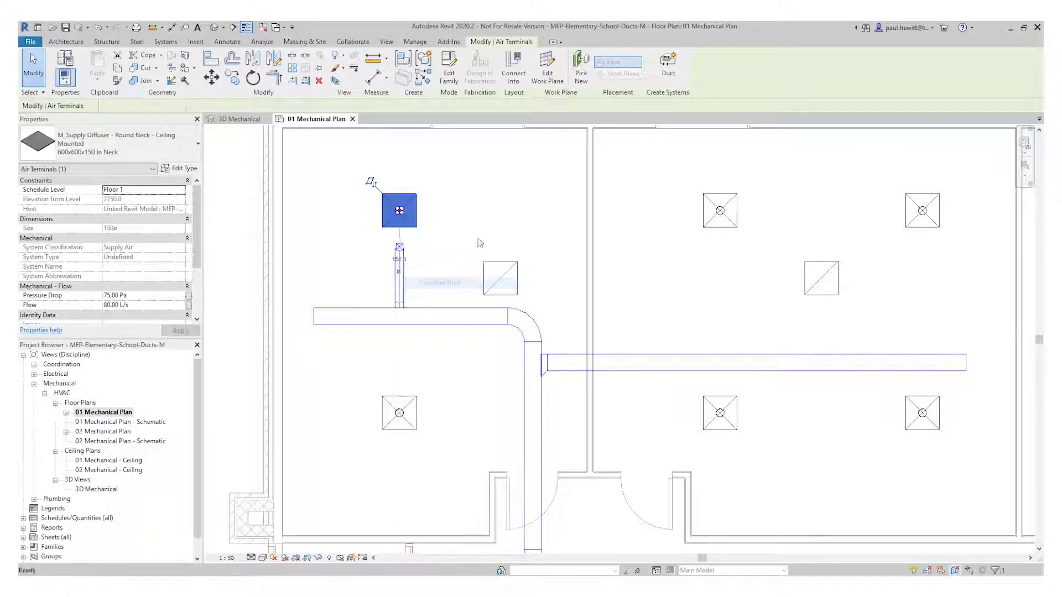
{"action": "left_click", "coordinate": [400, 249]}
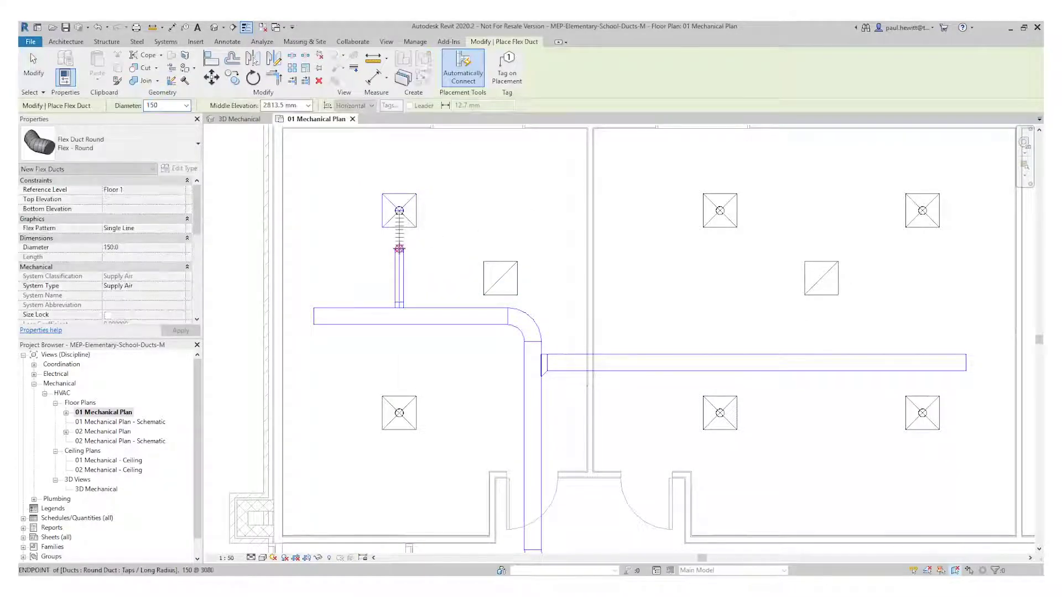
{"action": "key", "text": "Escape"}
{"action": "key", "text": "Escape"}
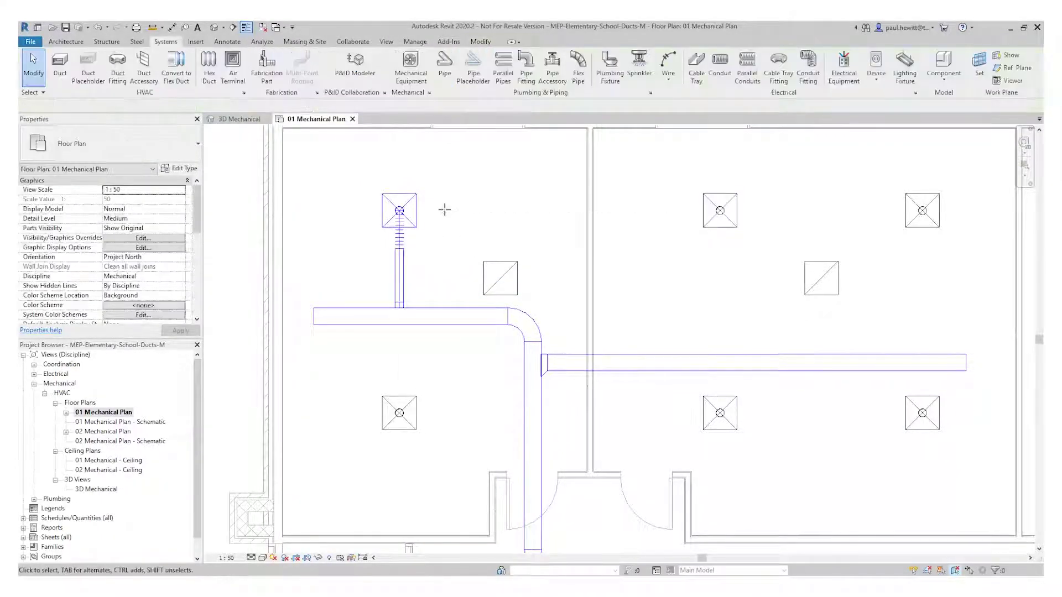
{"action": "left_click", "coordinate": [59, 66]}
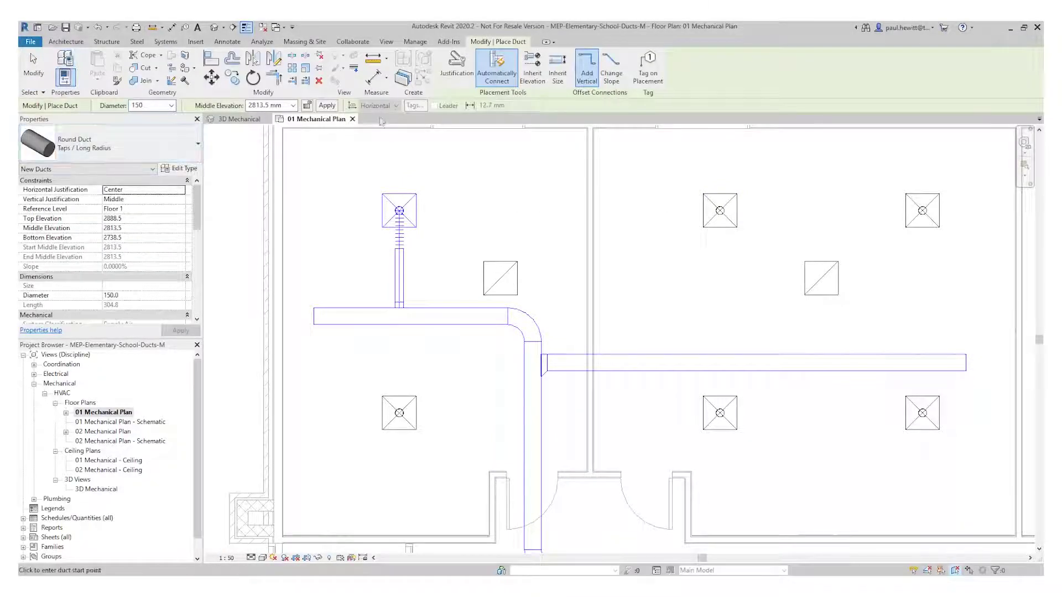
Draw inherited-elevation round branches toward the lower-left and upper-middle diffusers.
{"action": "left_click", "coordinate": [531, 69]}
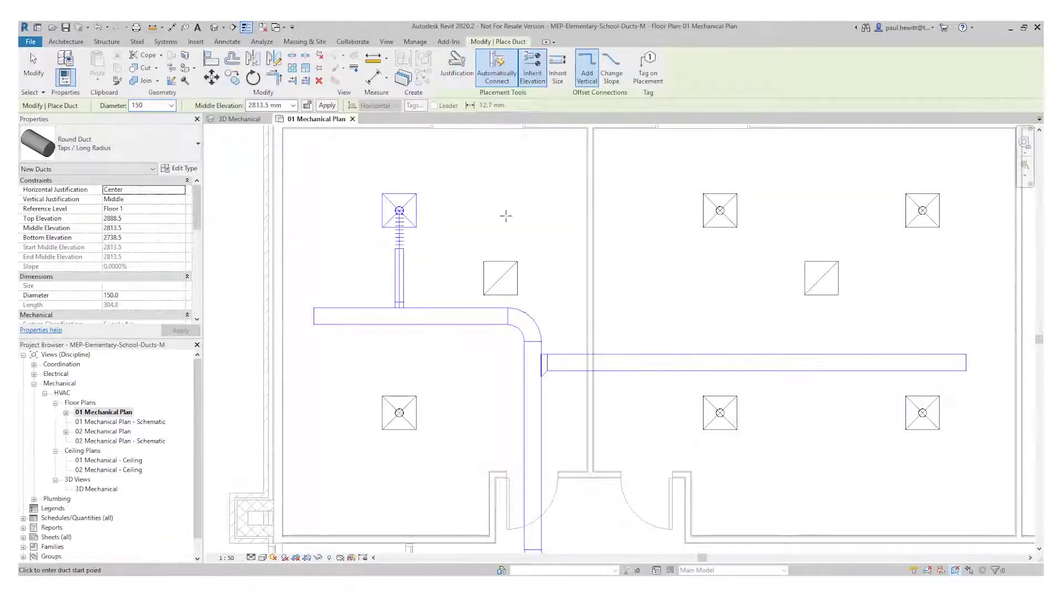
{"action": "left_click", "coordinate": [398, 316]}
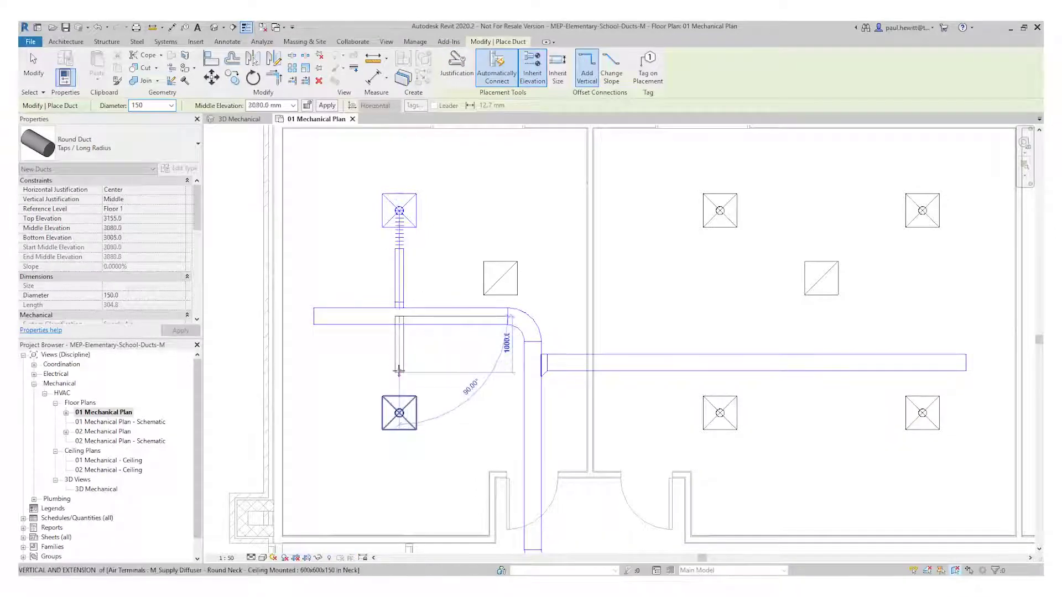
{"action": "left_click", "coordinate": [398, 370]}
{"action": "key", "text": "Escape"}
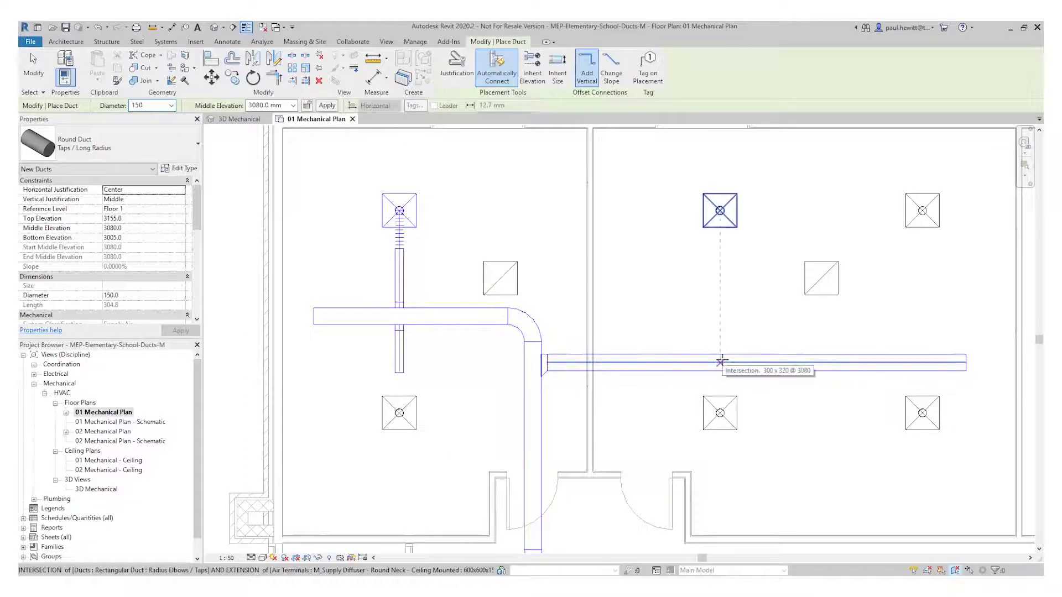
{"action": "left_click", "coordinate": [532, 69]}
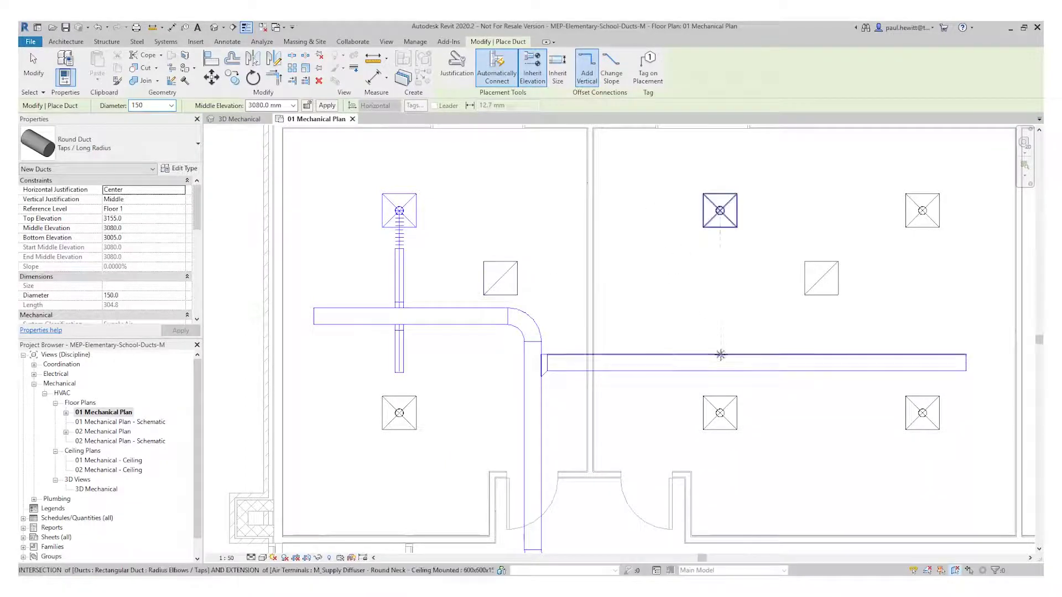
{"action": "left_click", "coordinate": [720, 362]}
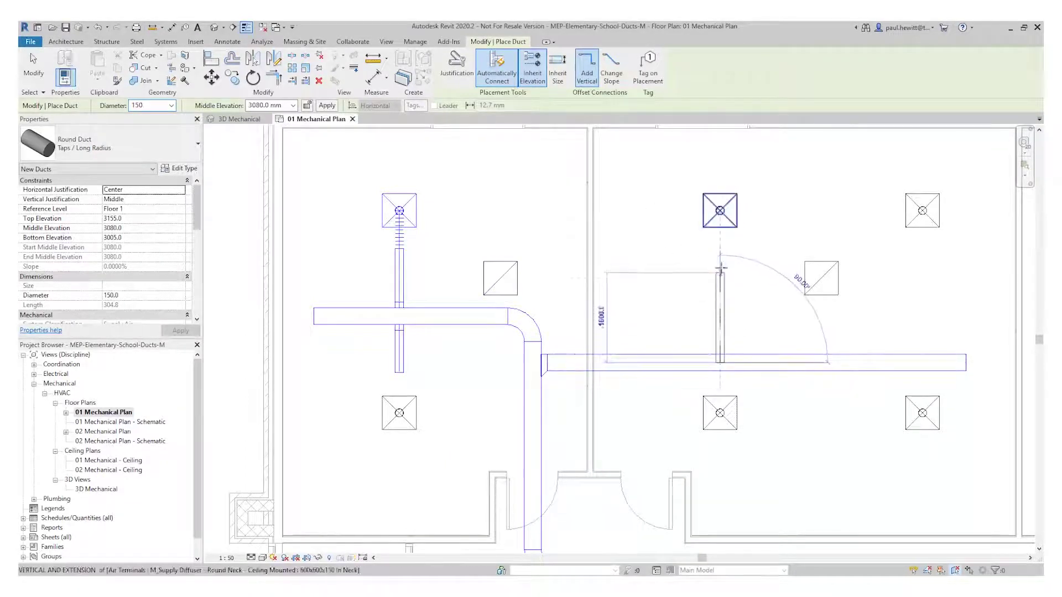
{"action": "left_click", "coordinate": [720, 255]}
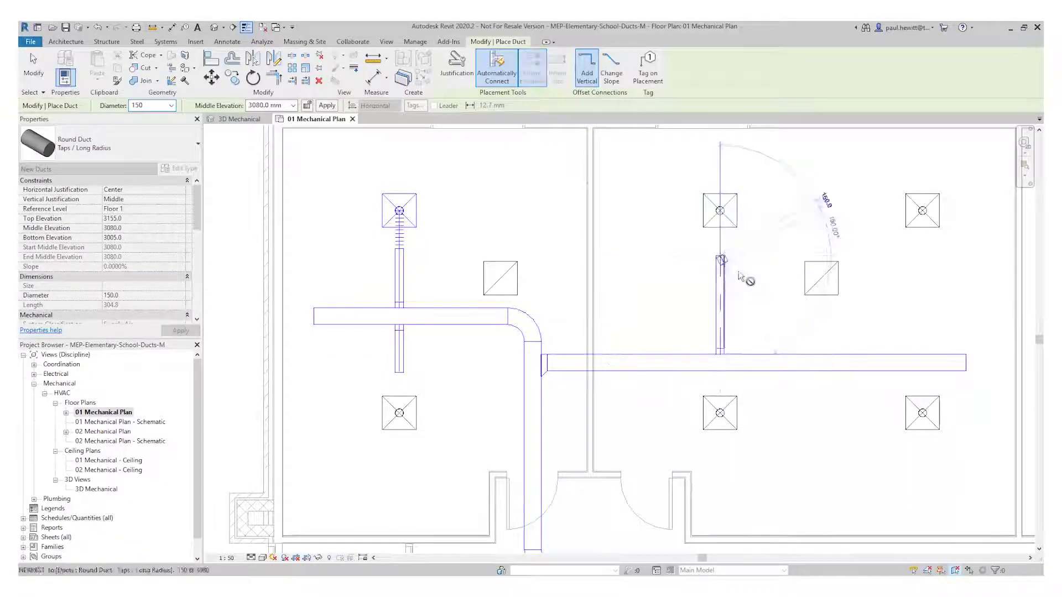
{"action": "key", "text": "Escape"}
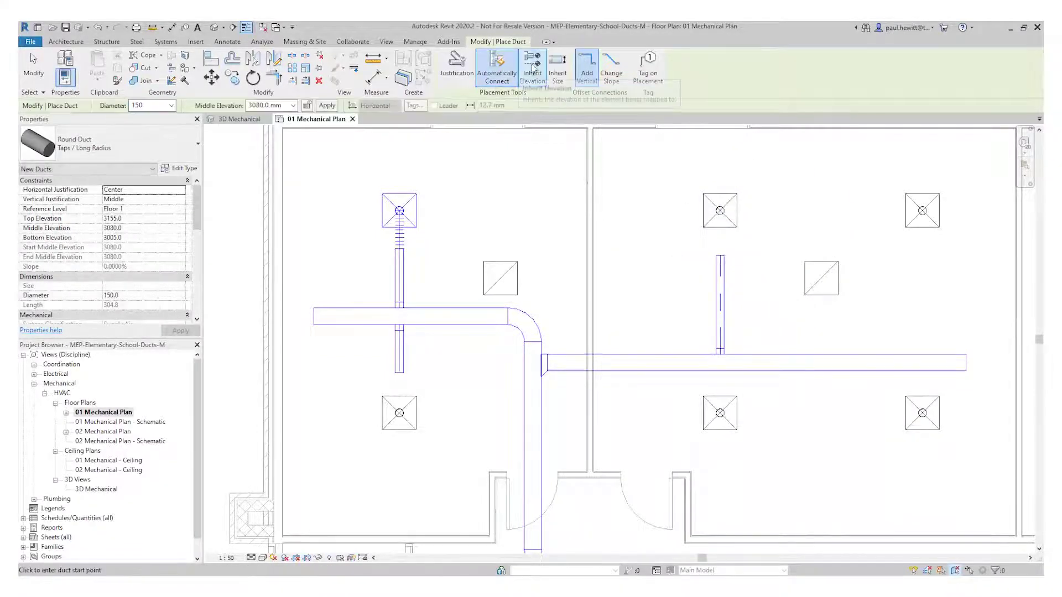
Add a round branch toward the upper-right diffuser and drops toward the lower-right and lower-middle diffusers.
{"action": "left_click", "coordinate": [533, 72]}
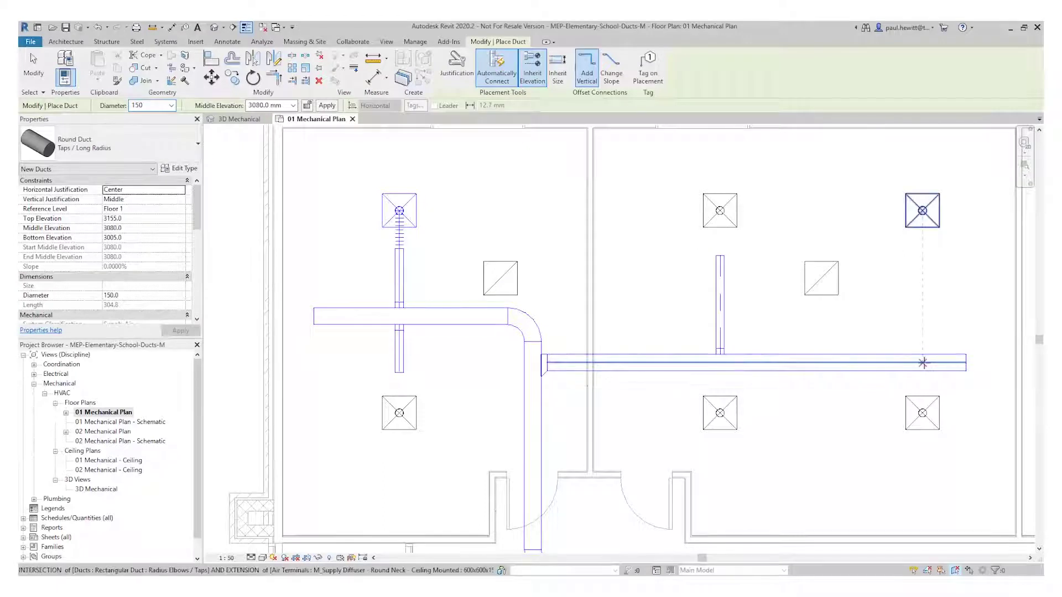
{"action": "left_click", "coordinate": [924, 362]}
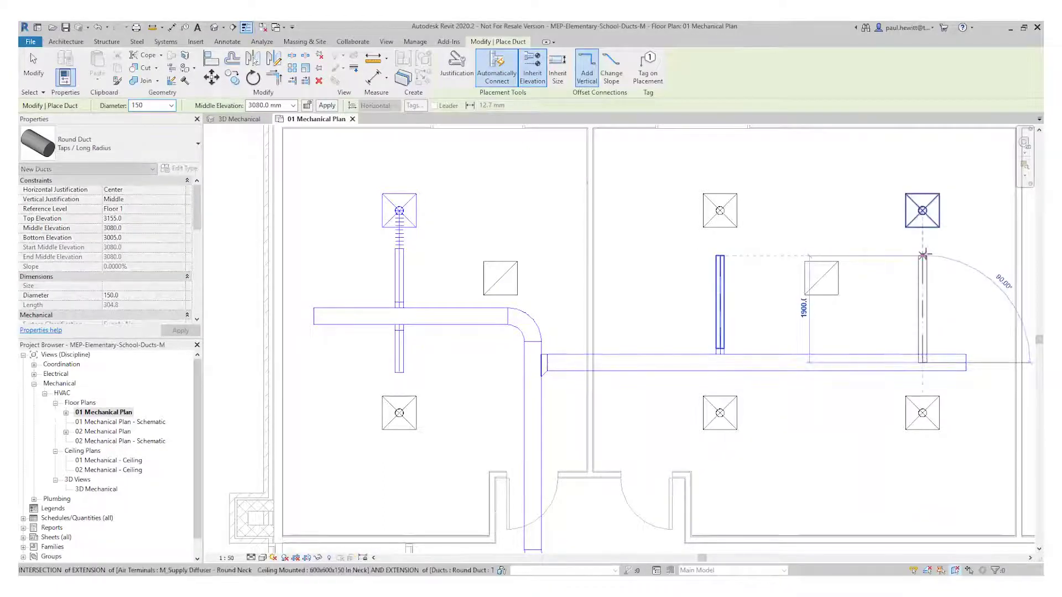
{"action": "left_click", "coordinate": [923, 254]}
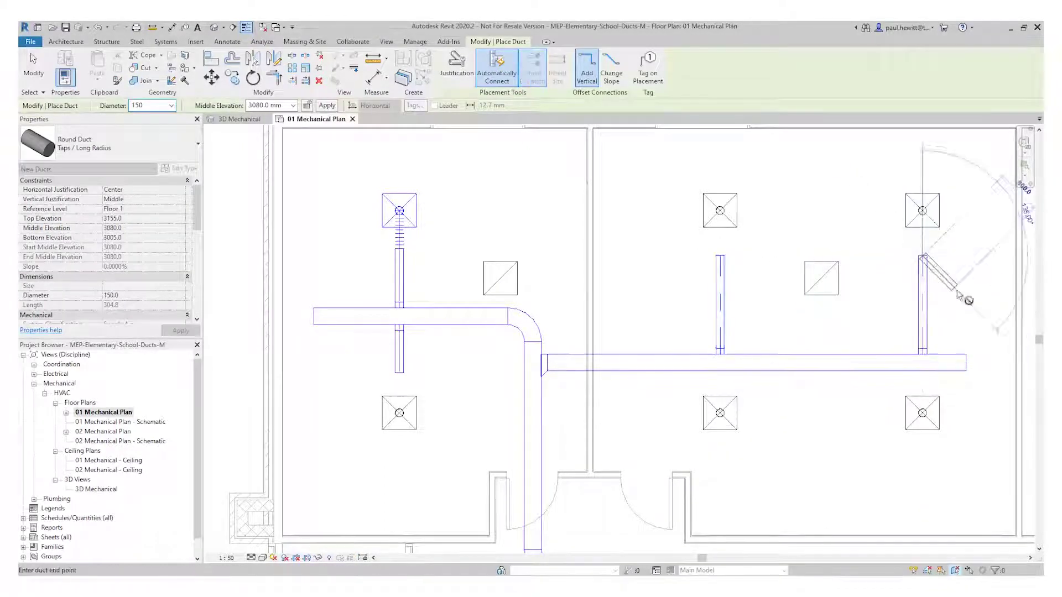
{"action": "left_click", "coordinate": [924, 364]}
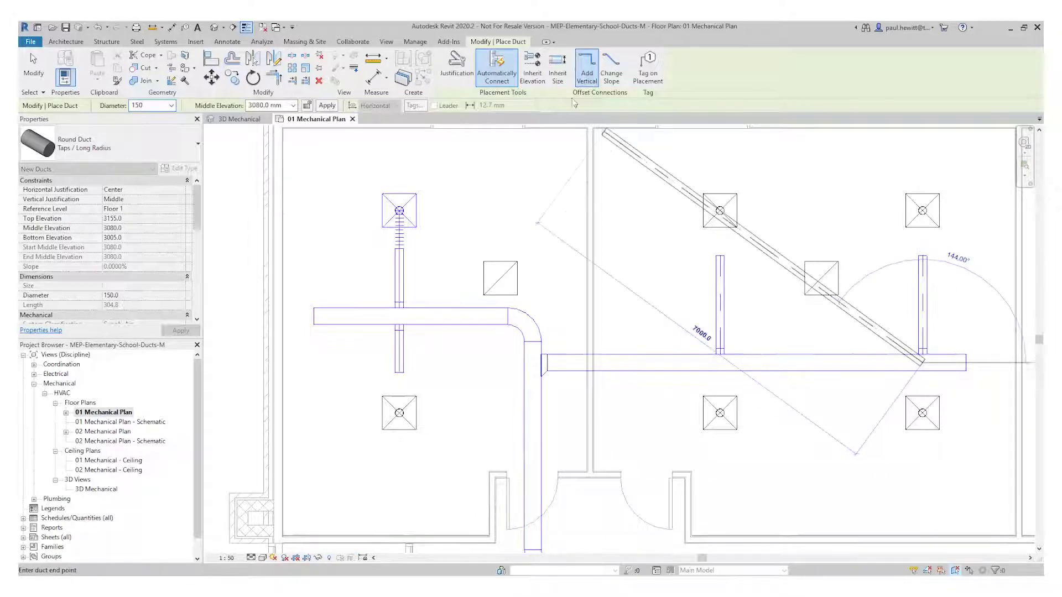
{"action": "left_click", "coordinate": [533, 72]}
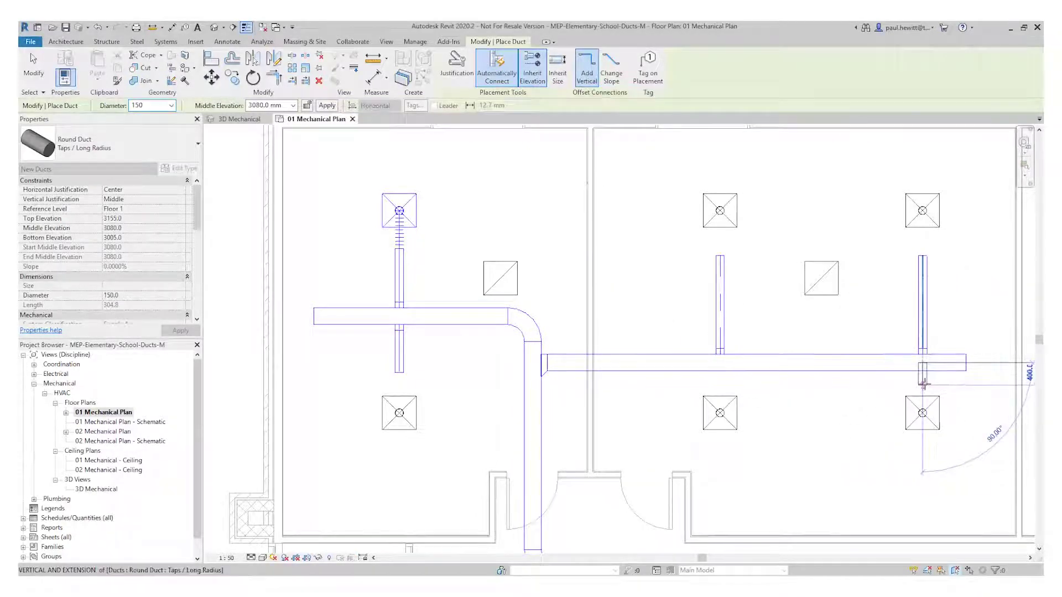
{"action": "left_click", "coordinate": [924, 382]}
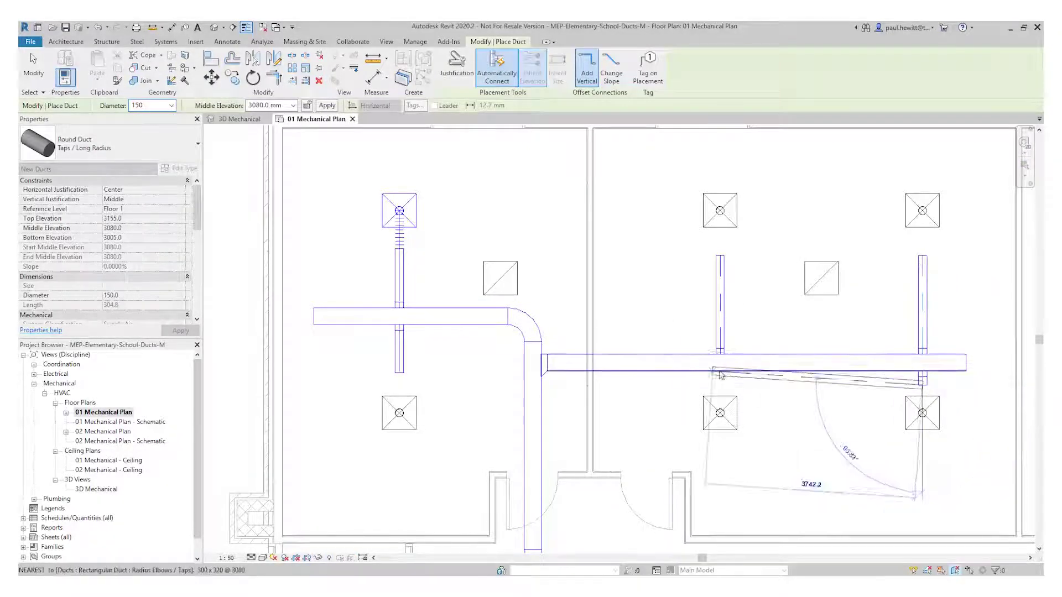
{"action": "key", "text": "Escape"}
{"action": "key", "text": "Escape"}
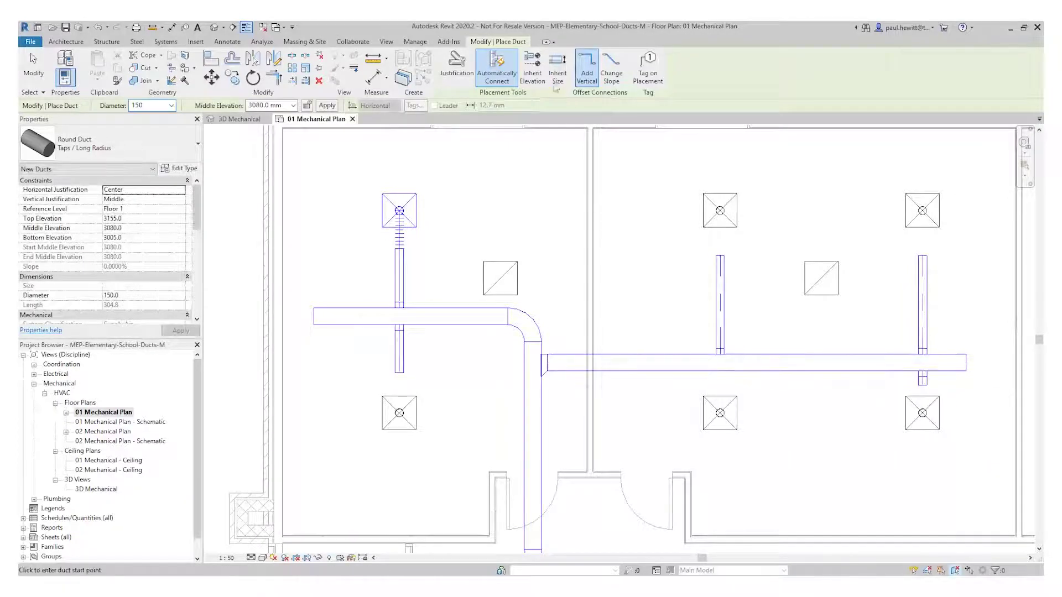
{"action": "left_click", "coordinate": [720, 363]}
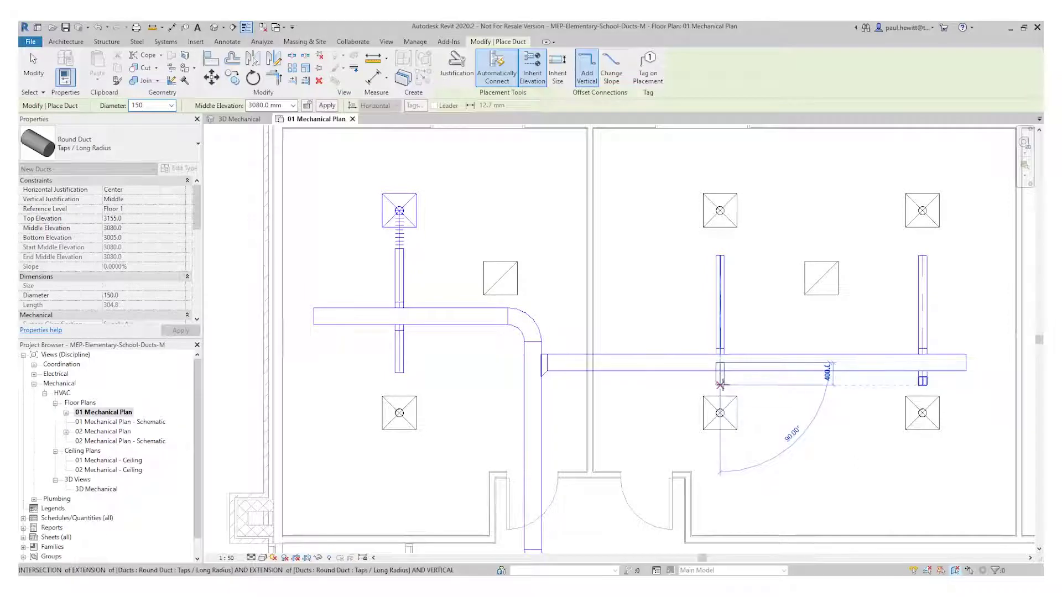
{"action": "left_click", "coordinate": [719, 385]}
{"action": "key", "text": "Escape"}
{"action": "key", "text": "Escape"}
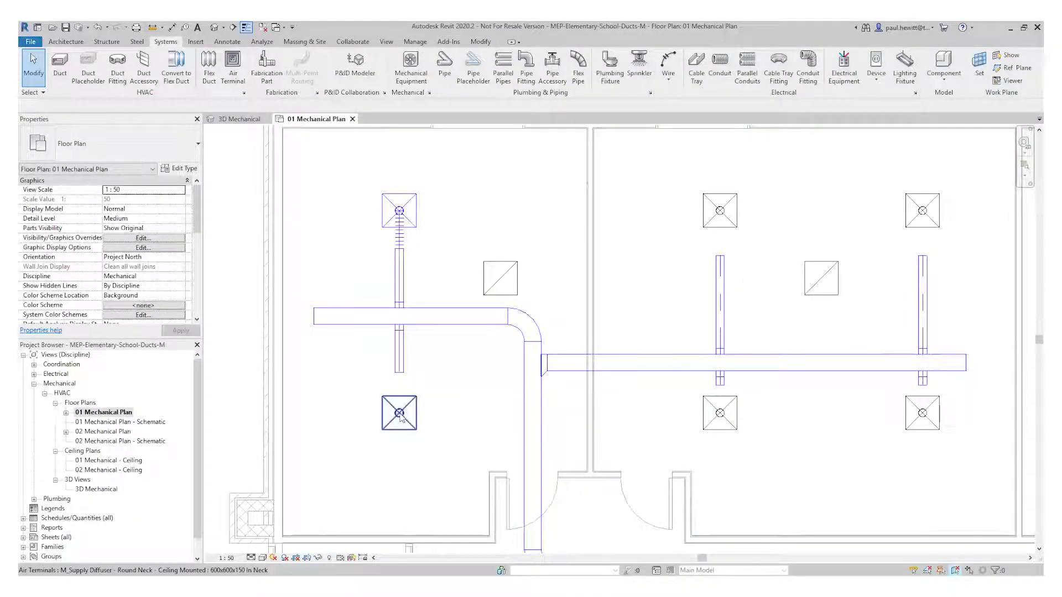
Connect the lower-left and lower-middle diffusers to their branches with flex ducts.
{"action": "right_click", "coordinate": [400, 415]}
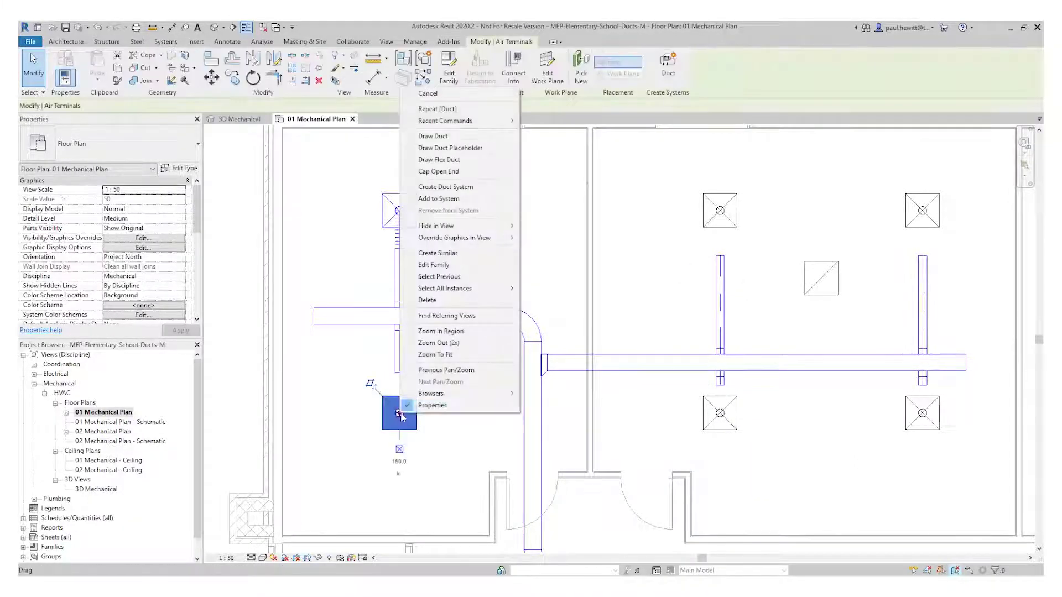
{"action": "left_click", "coordinate": [449, 161]}
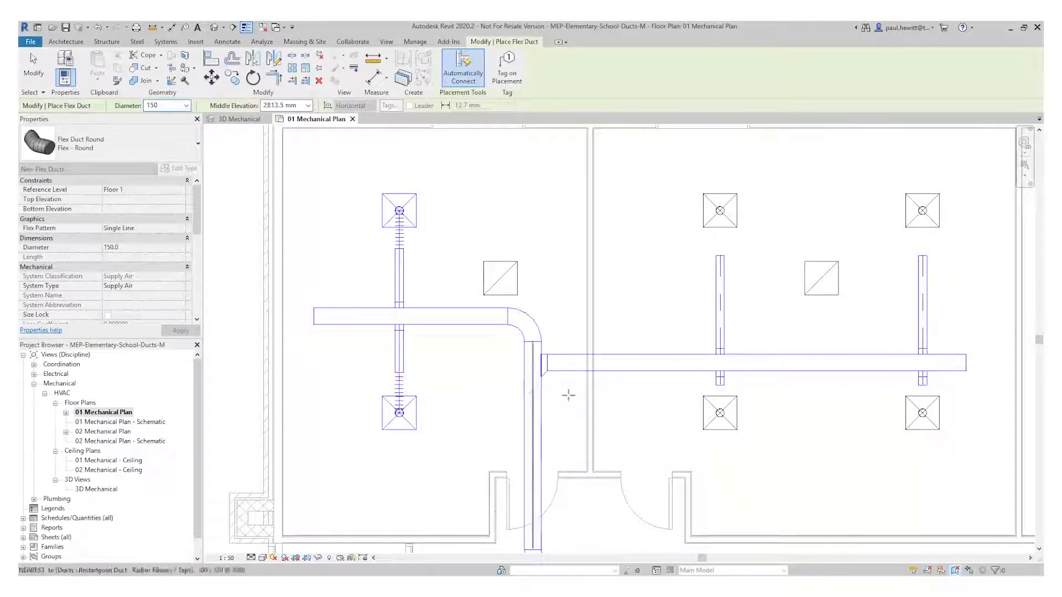
{"action": "key", "text": "Escape"}
{"action": "left_click", "coordinate": [724, 410]}
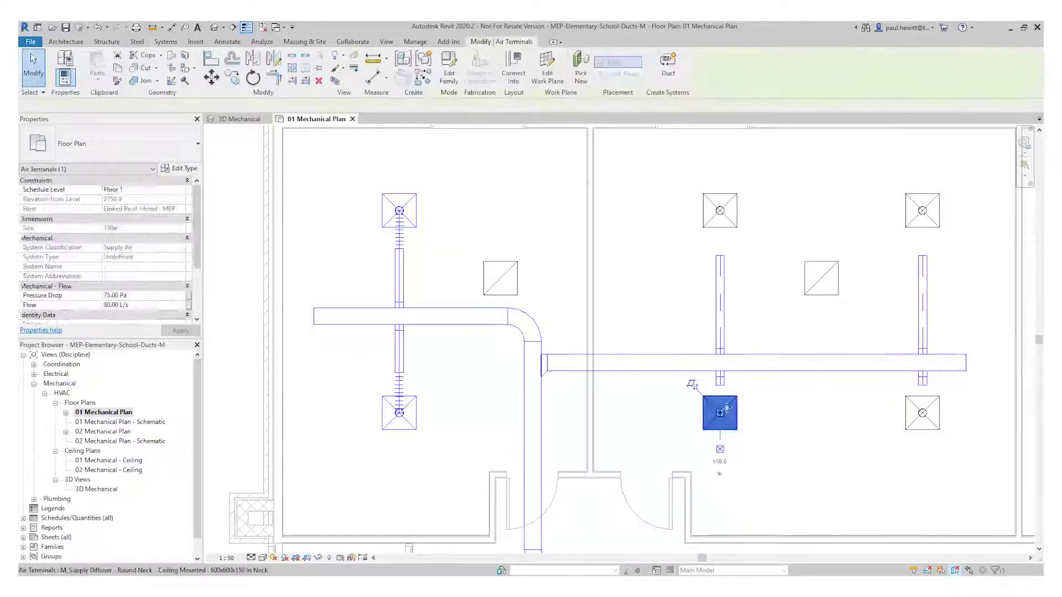
{"action": "right_click", "coordinate": [720, 412]}
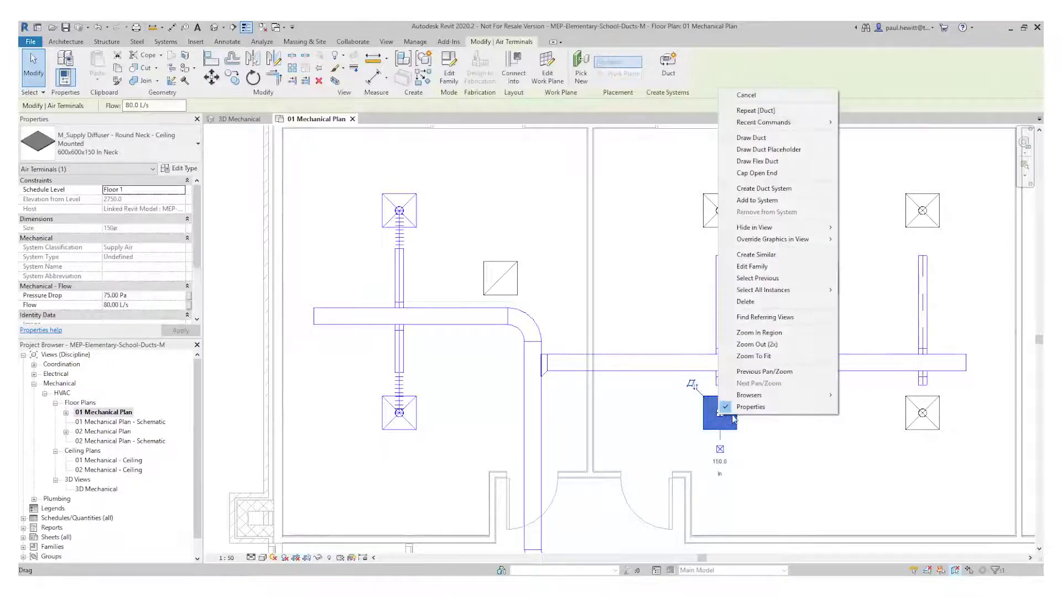
{"action": "left_click", "coordinate": [758, 161]}
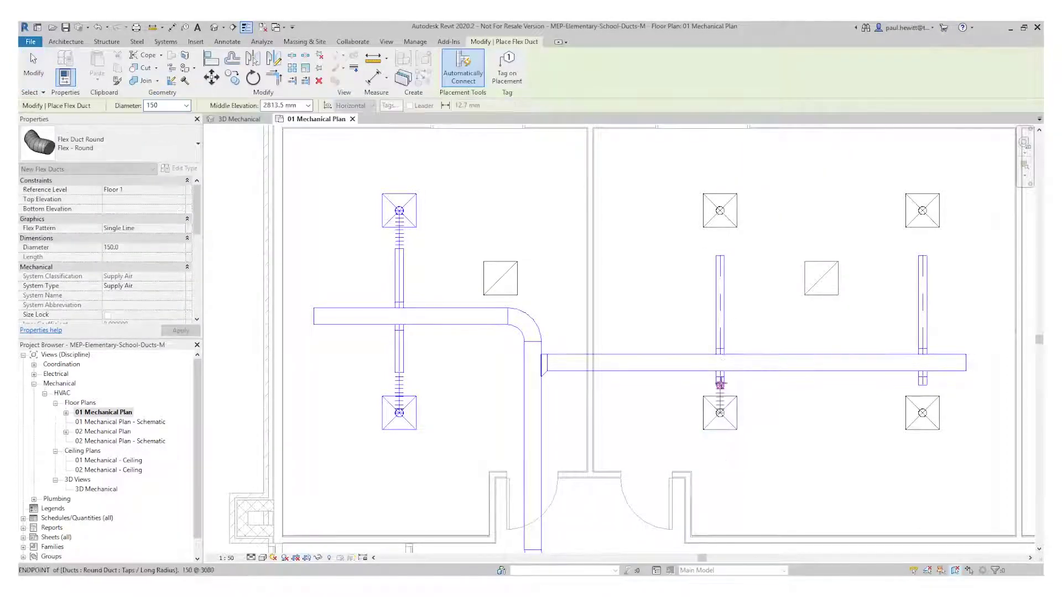
{"action": "key", "text": "Escape"}
{"action": "key", "text": "Escape"}
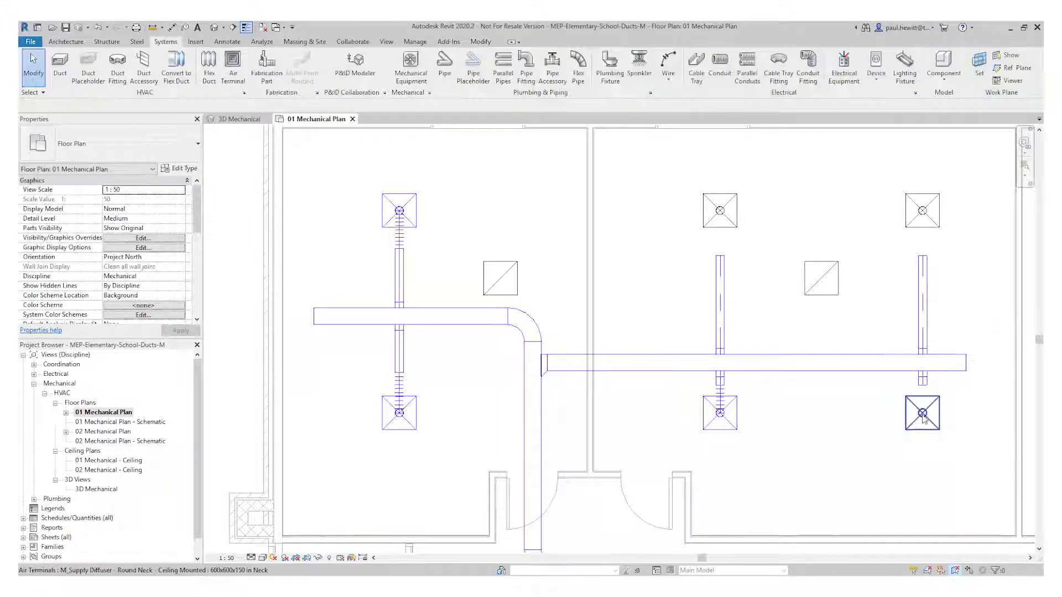
Add flex ducts from the lower-right, upper-right and upper-middle diffusers to their branches.
{"action": "right_click", "coordinate": [922, 419]}
{"action": "key", "text": "Escape"}
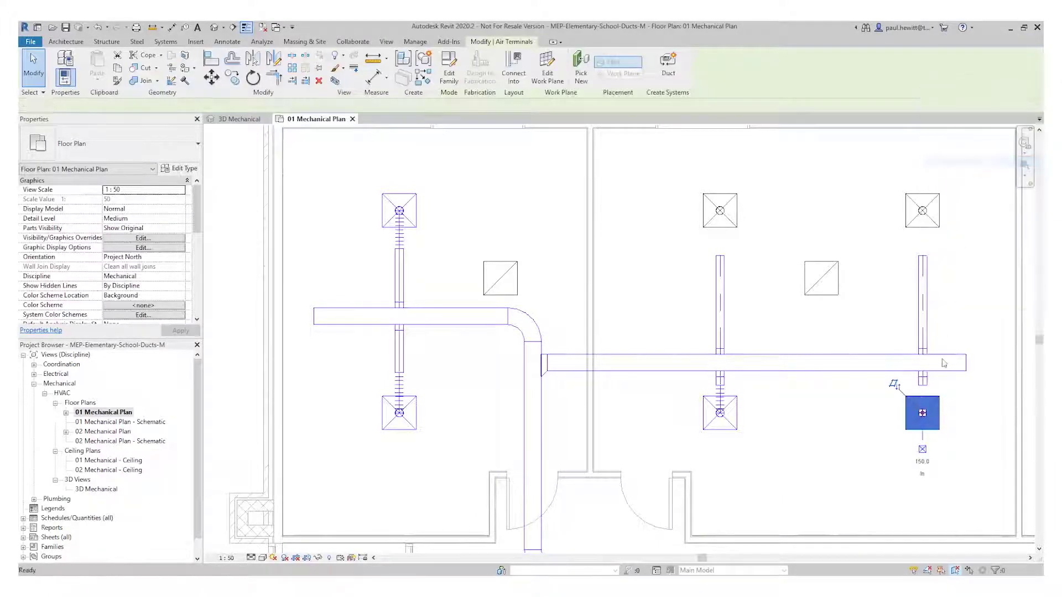
{"action": "key", "text": "f"}
{"action": "key", "text": "d"}
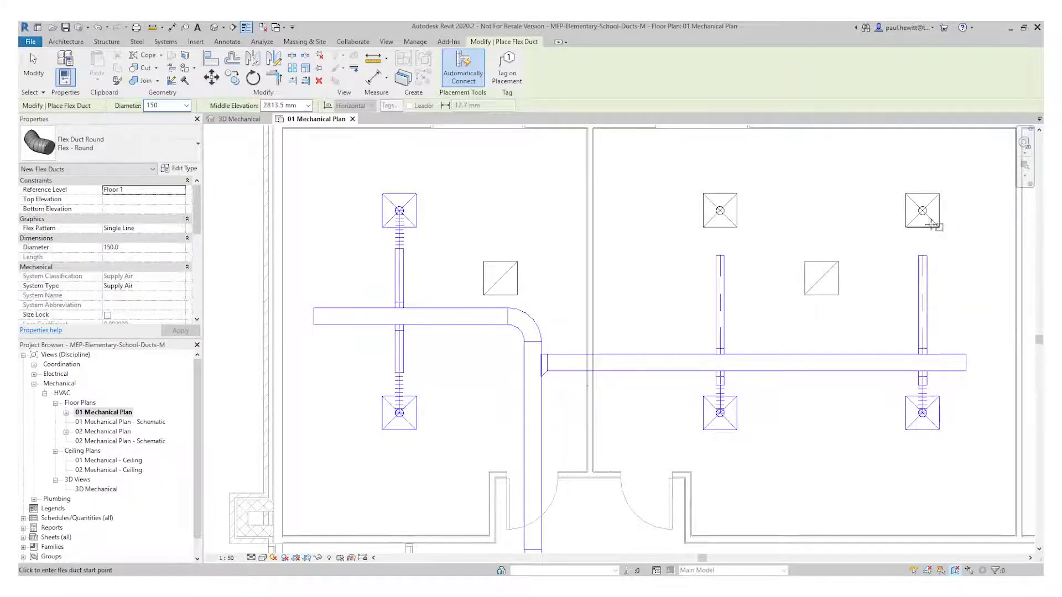
{"action": "key", "text": "Escape"}
{"action": "key", "text": "Escape"}
{"action": "right_click", "coordinate": [927, 213]}
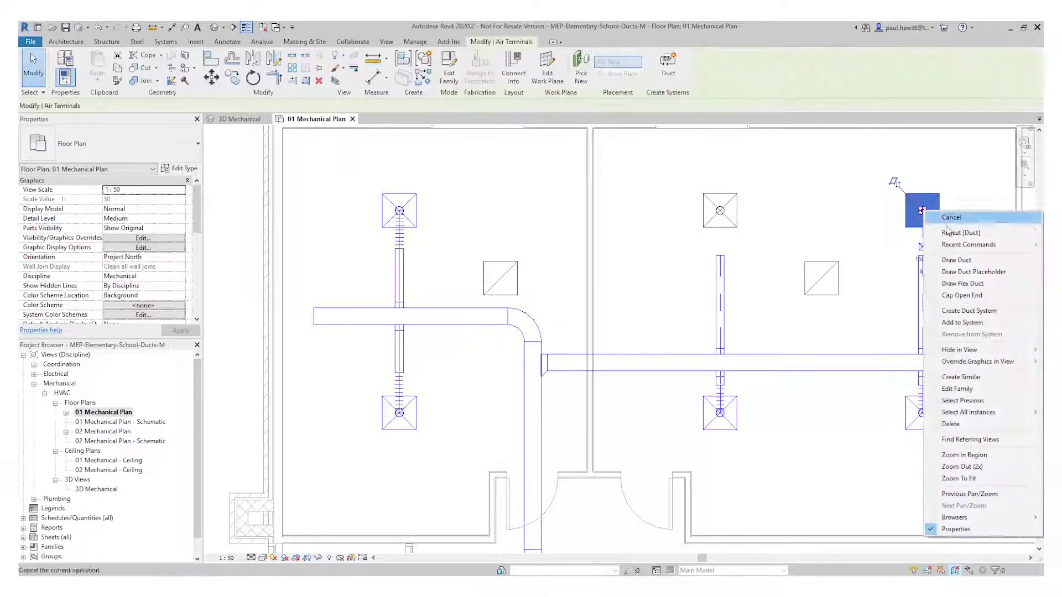
{"action": "left_click", "coordinate": [977, 284]}
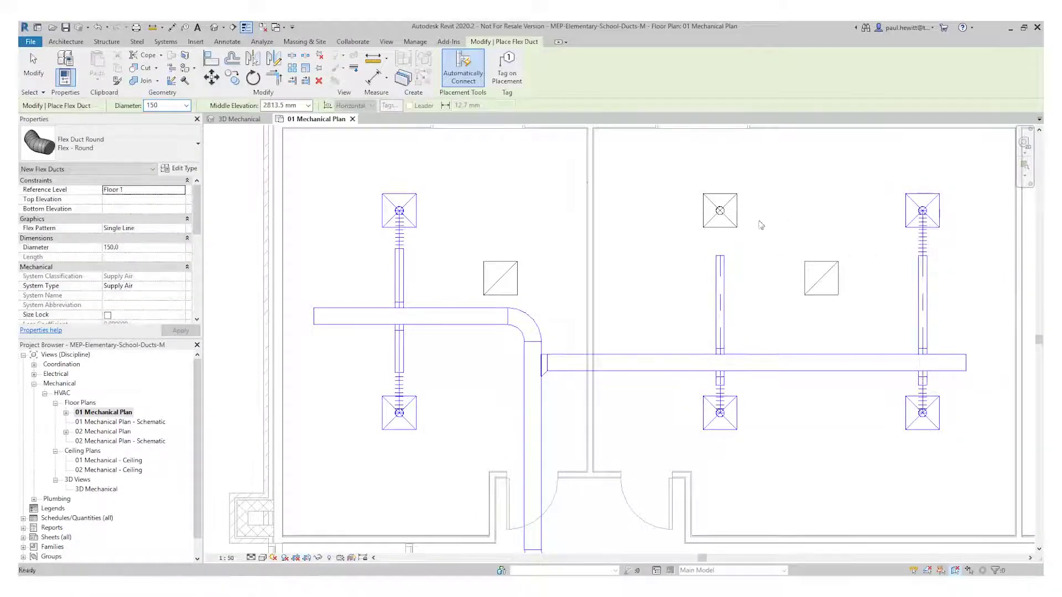
{"action": "key", "text": "Escape"}
{"action": "right_click", "coordinate": [722, 214]}
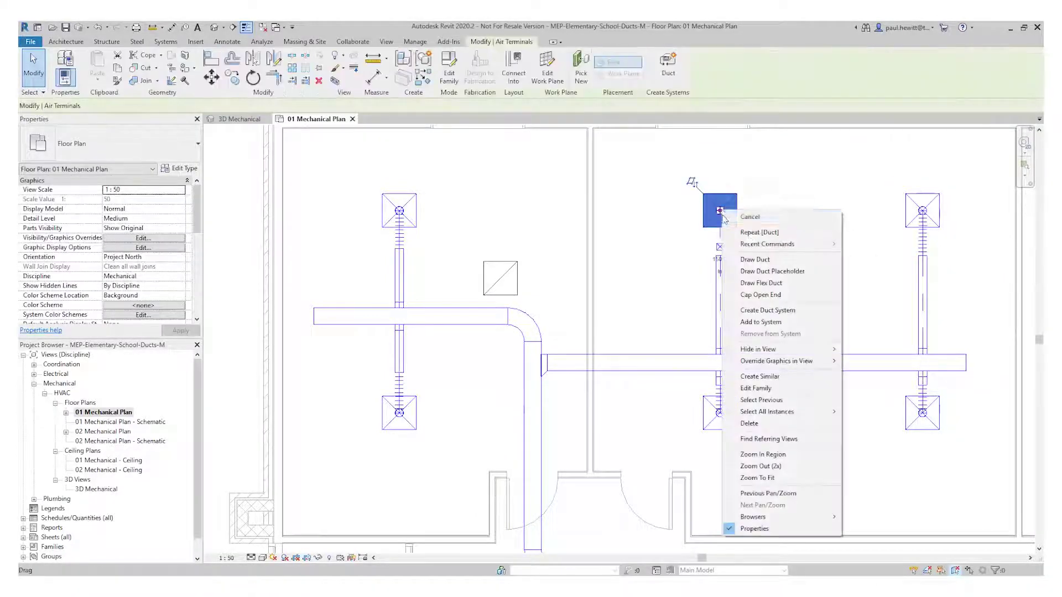
{"action": "left_click", "coordinate": [769, 284]}
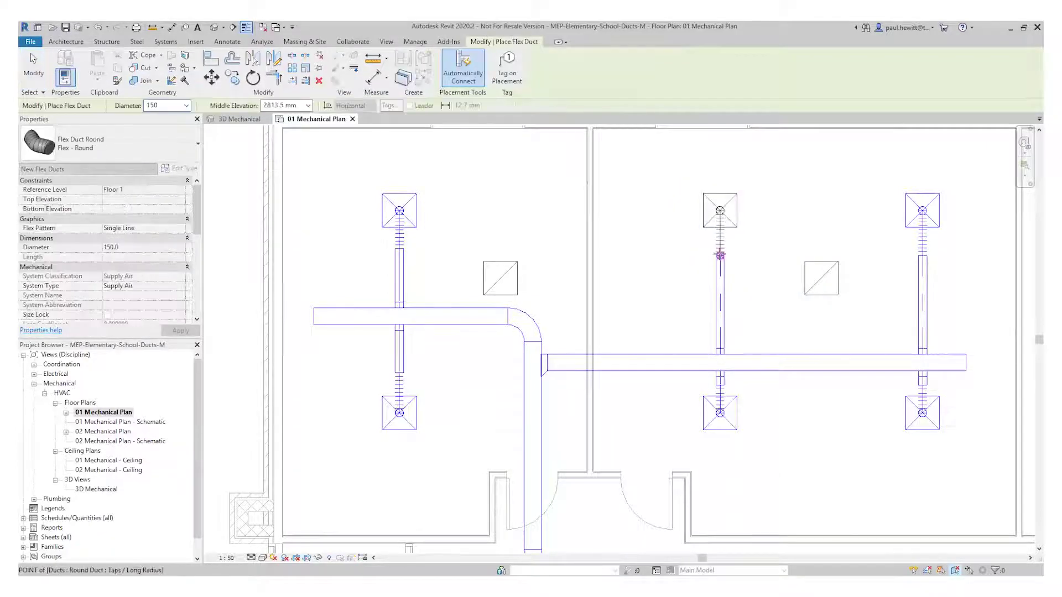
{"action": "key", "text": "Escape"}
{"action": "key", "text": "Escape"}
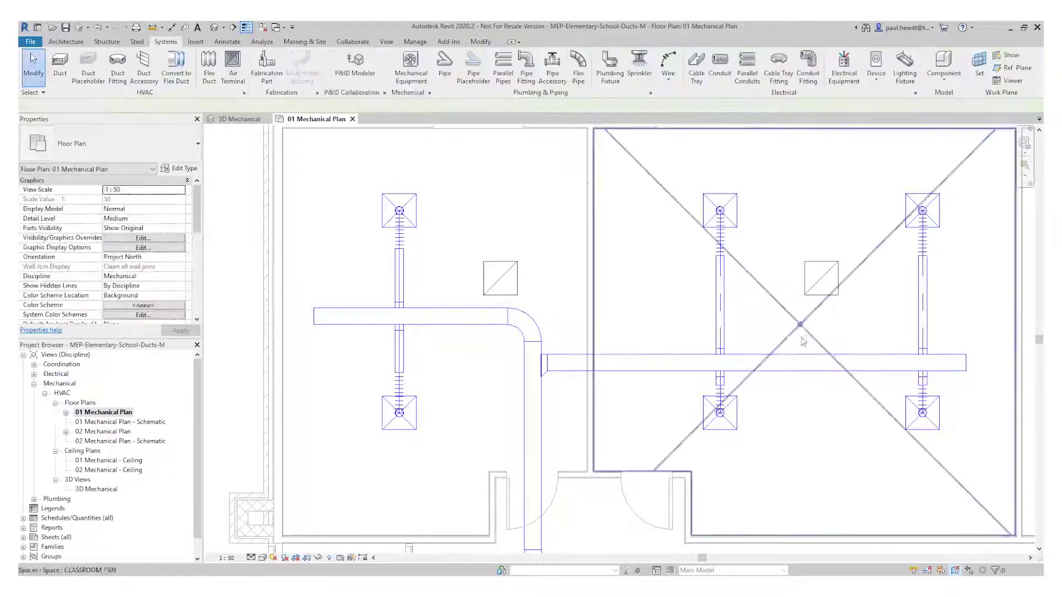
Select the corridor AHU and zoom into its 15 mm and 20 mm pipe connectors underneath.
{"action": "scroll", "coordinate": [799, 346], "scroll_direction": "down", "scroll_amount": 2}
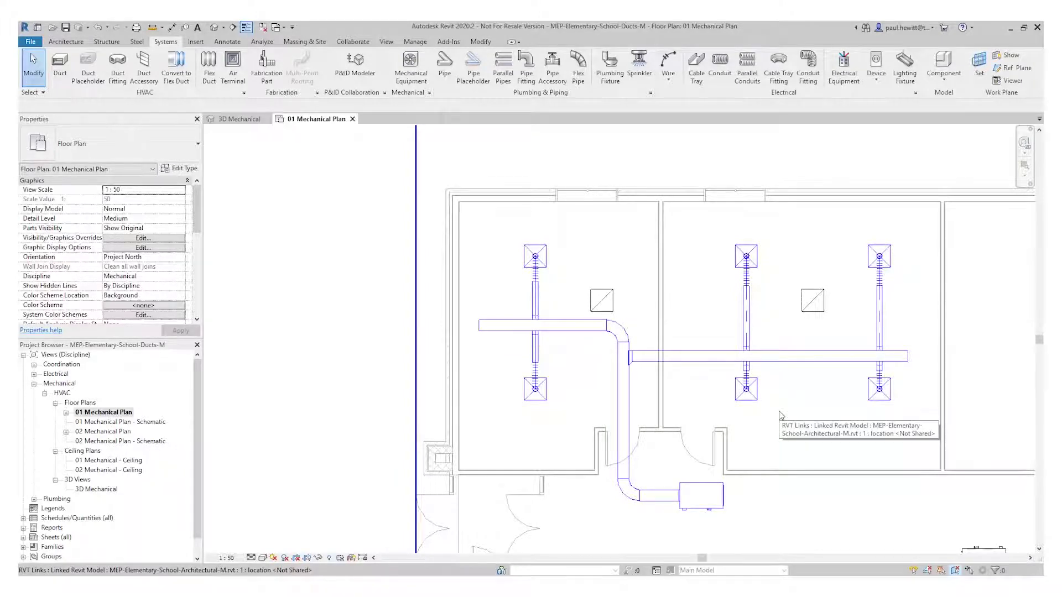
{"action": "scroll", "coordinate": [722, 518], "scroll_direction": "up", "scroll_amount": 5}
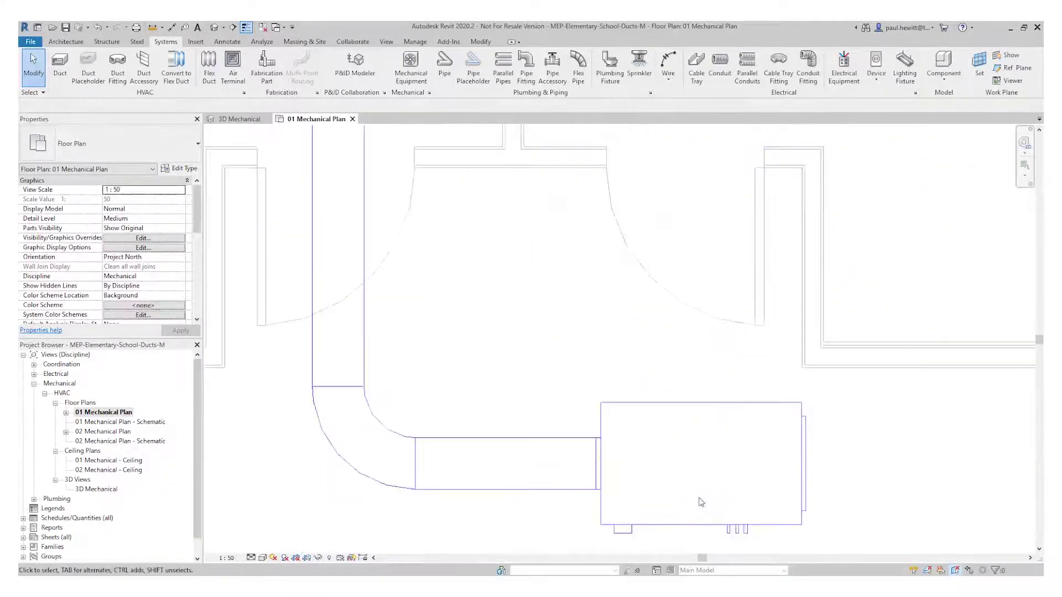
{"action": "middle_click_drag", "start_coordinate": [802, 517], "coordinate": [675, 372]}
{"action": "scroll", "coordinate": [687, 402], "scroll_direction": "up", "scroll_amount": 2}
{"action": "left_click", "coordinate": [687, 402]}
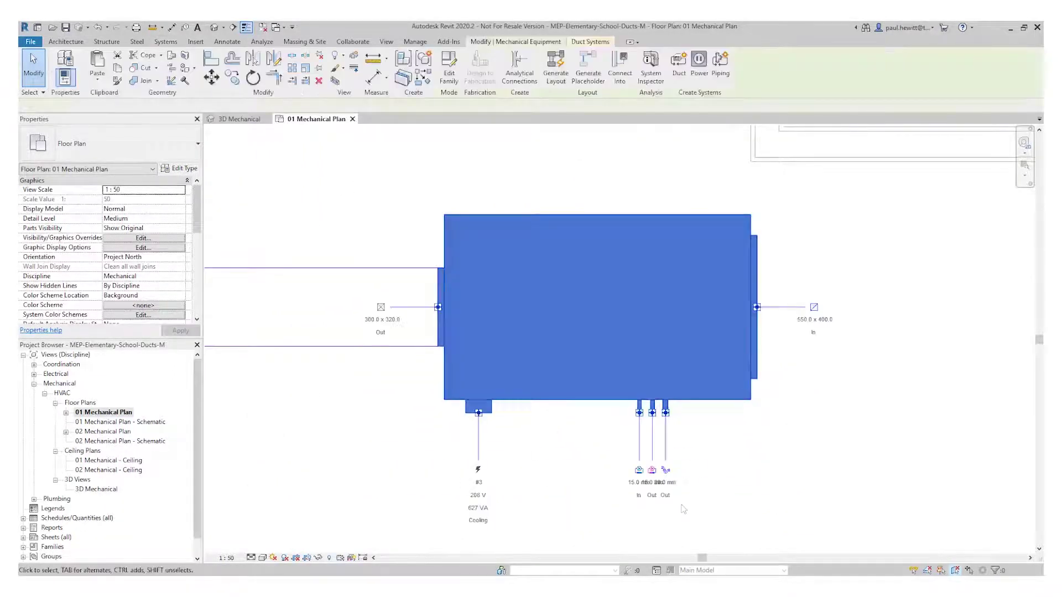
{"action": "scroll", "coordinate": [651, 484], "scroll_direction": "up", "scroll_amount": 3}
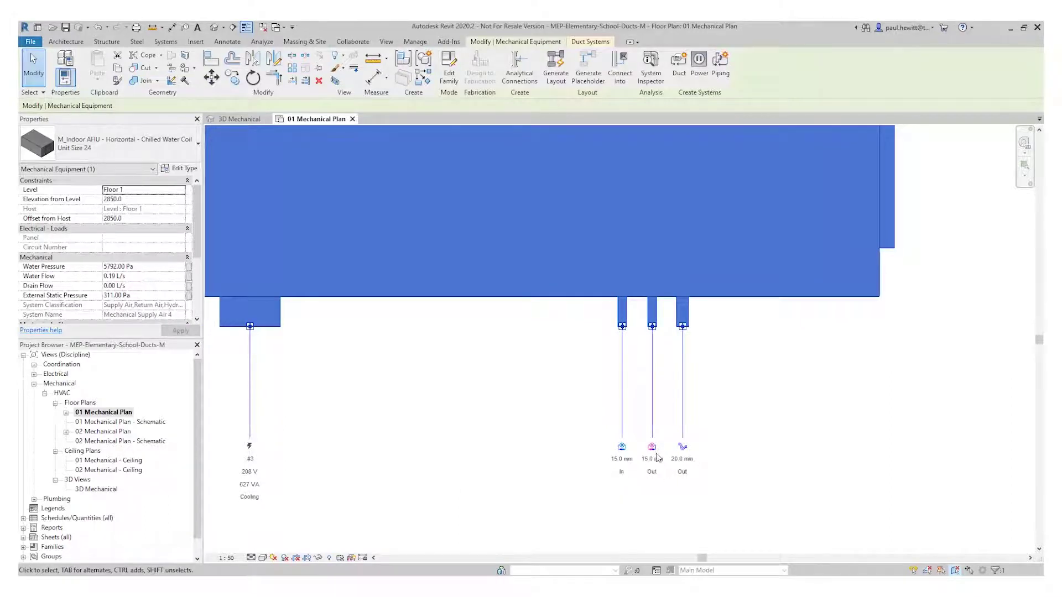
Start a 15 mm pipe from the AHU's water connection with a vertical segment below the unit.
{"action": "left_click", "coordinate": [621, 446]}
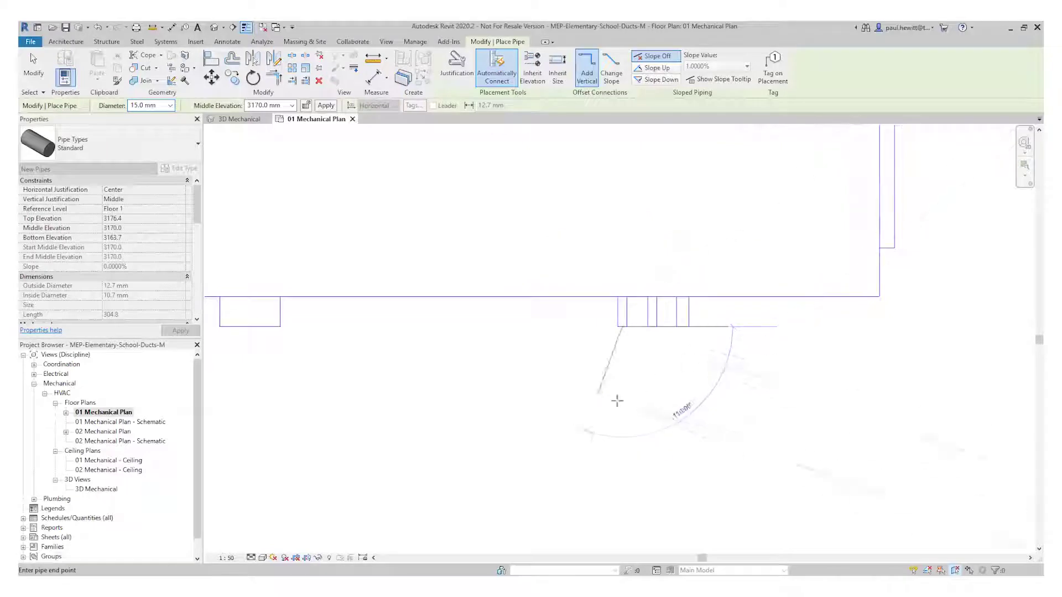
{"action": "scroll", "coordinate": [628, 426], "scroll_direction": "down", "scroll_amount": 2}
{"action": "middle_click_drag", "start_coordinate": [688, 426], "coordinate": [549, 332]}
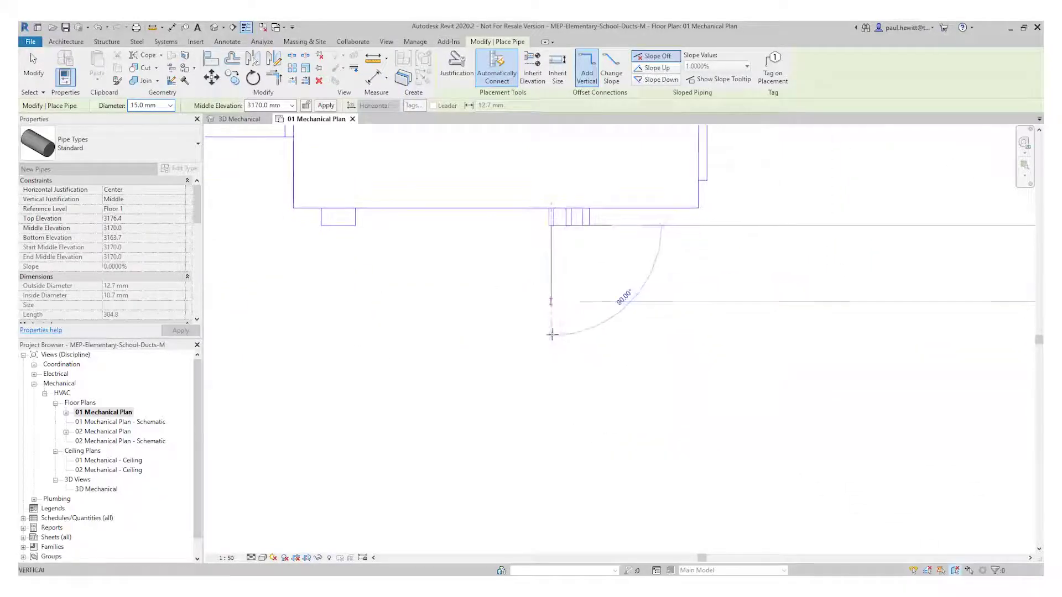
{"action": "left_click", "coordinate": [551, 438]}
Extend the pipe at 3170 mm middle elevation along the corridor toward the second unit.
{"action": "scroll", "coordinate": [960, 437], "scroll_direction": "down", "scroll_amount": 2}
{"action": "scroll", "coordinate": [960, 437], "scroll_direction": "down", "scroll_amount": 3}
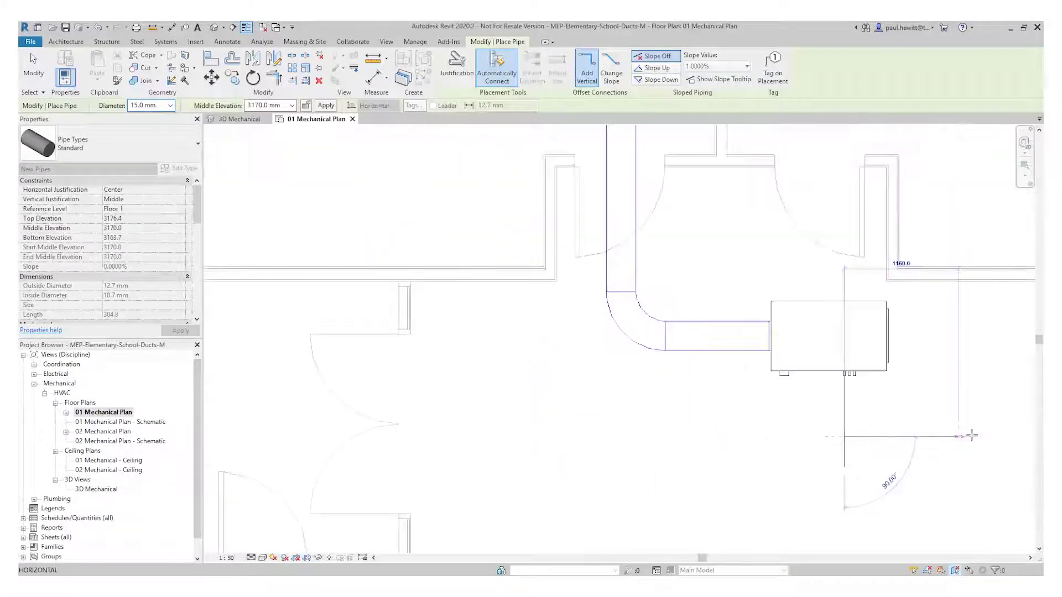
{"action": "scroll", "coordinate": [719, 493], "scroll_direction": "up", "scroll_amount": 2}
{"action": "middle_click_drag", "start_coordinate": [719, 493], "coordinate": [391, 415]}
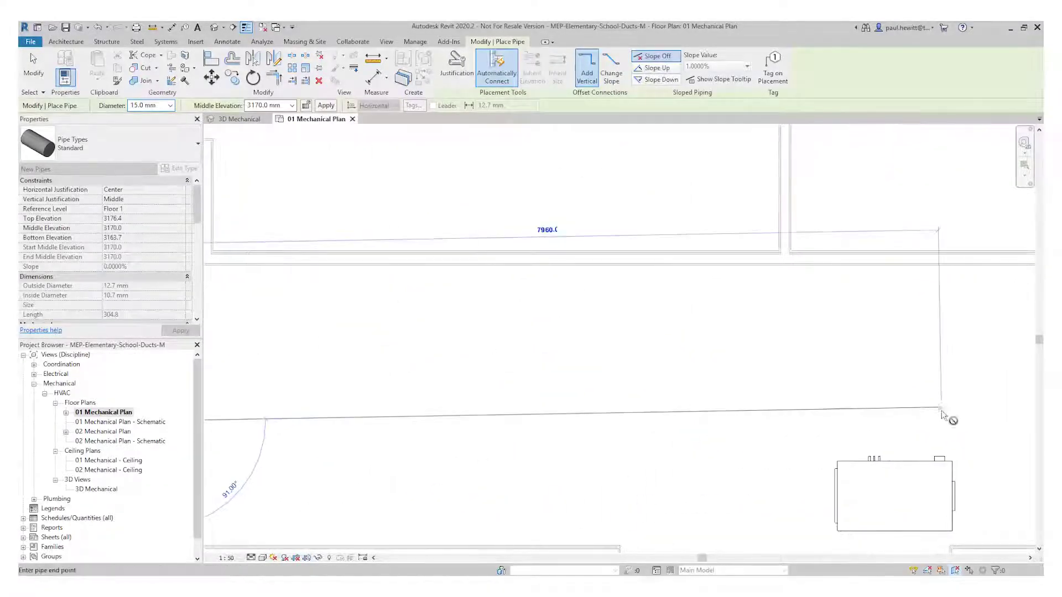
{"action": "middle_click_drag", "start_coordinate": [948, 422], "coordinate": [331, 417]}
{"action": "scroll", "coordinate": [899, 410], "scroll_direction": "down", "scroll_amount": 3}
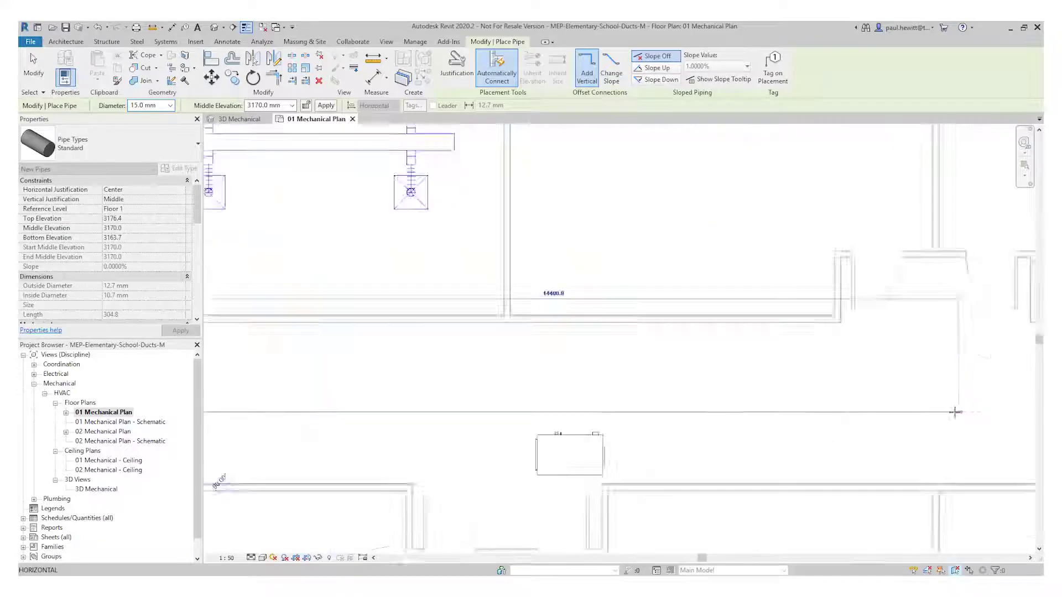
{"action": "middle_click_drag", "start_coordinate": [899, 410], "coordinate": [346, 422]}
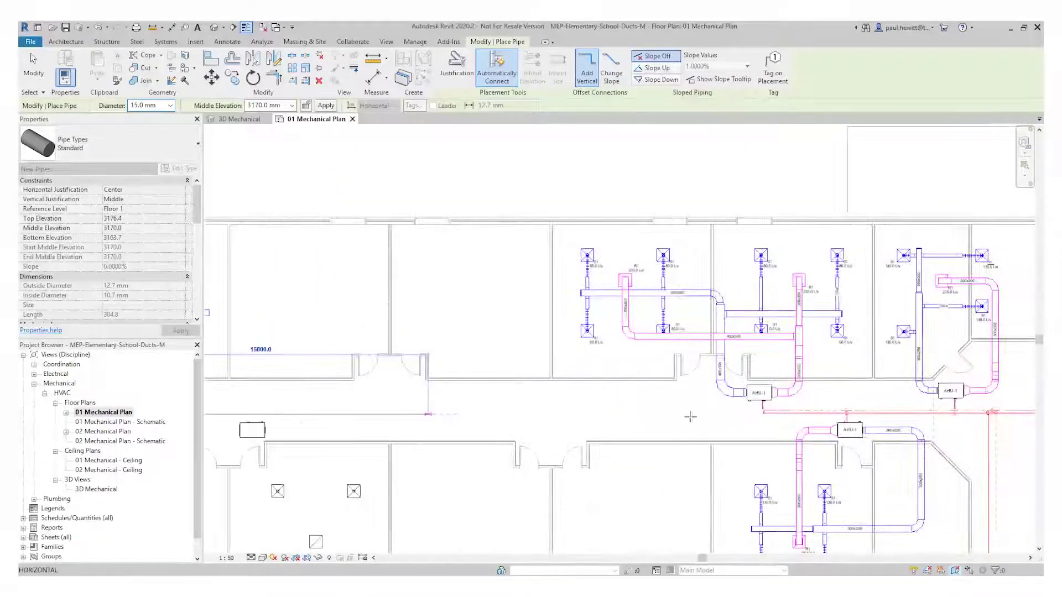
{"action": "left_click", "coordinate": [749, 415]}
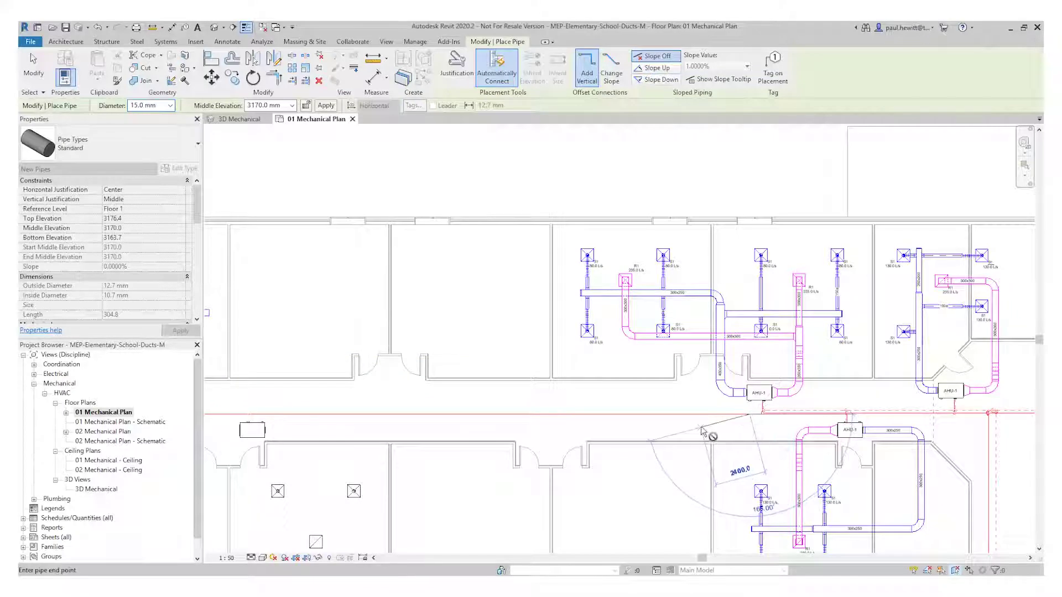
{"action": "right_click", "coordinate": [703, 431]}
{"action": "left_click", "coordinate": [724, 433]}
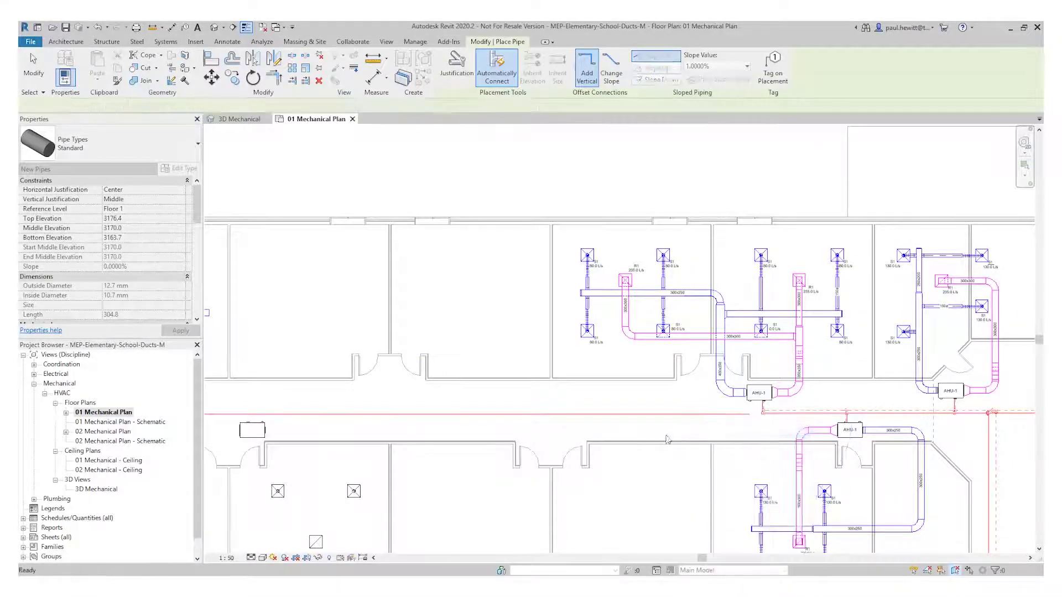
Exit pipe drawing and reselect the corridor AHU.
{"action": "scroll", "coordinate": [796, 398], "scroll_direction": "up", "scroll_amount": 5}
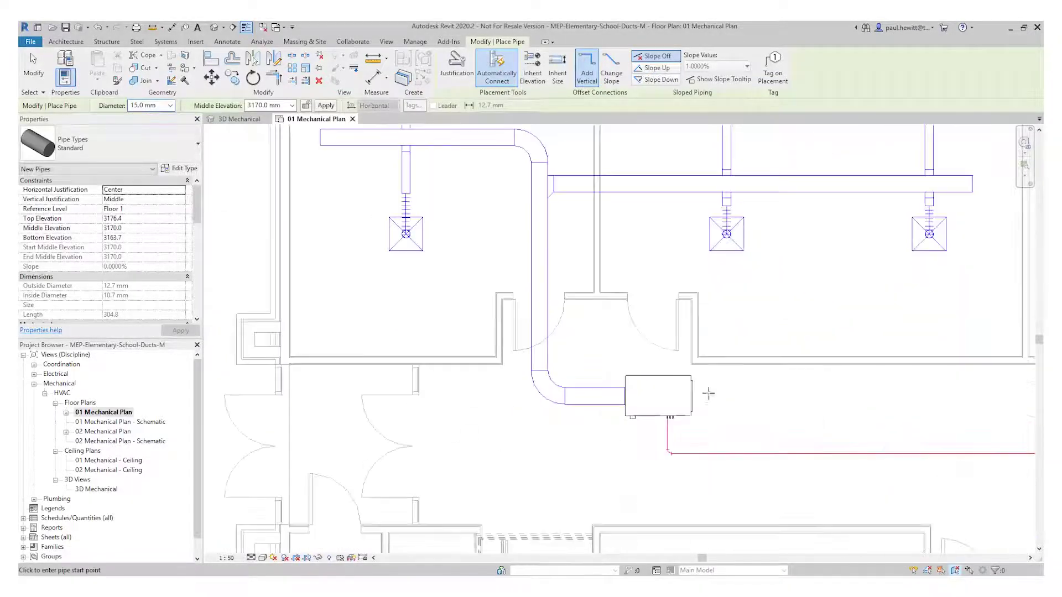
{"action": "scroll", "coordinate": [708, 393], "scroll_direction": "up", "scroll_amount": 3}
{"action": "key", "text": "Escape"}
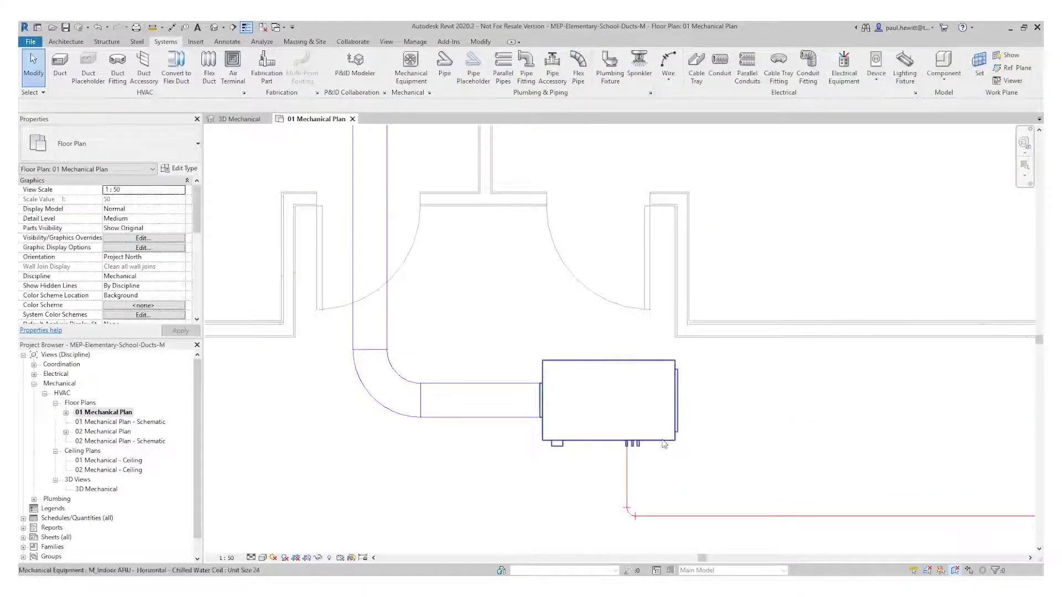
{"action": "left_click", "coordinate": [659, 440]}
{"action": "scroll", "coordinate": [643, 461], "scroll_direction": "up", "scroll_amount": 5}
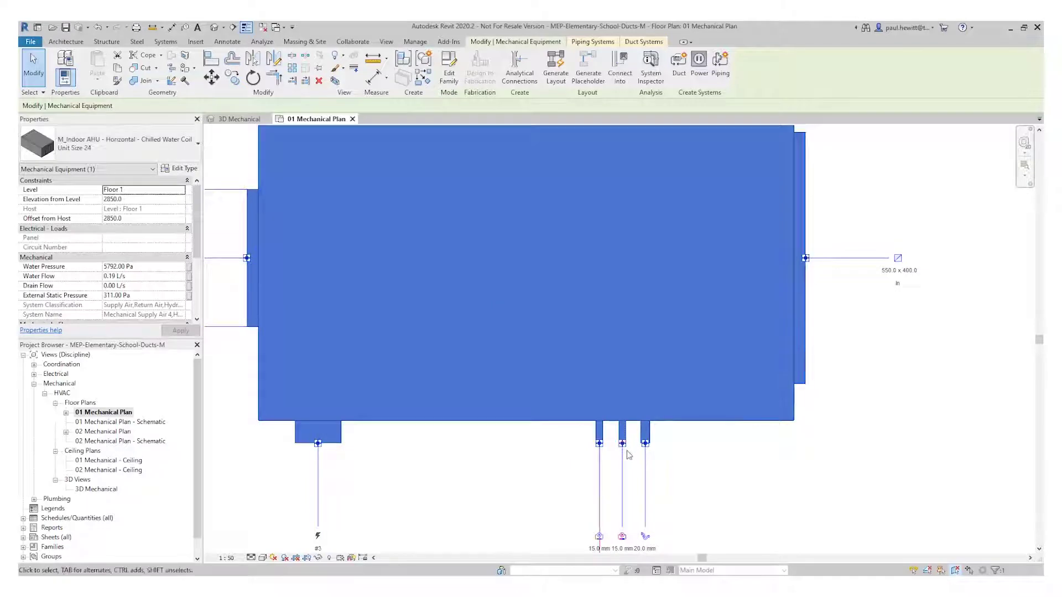
Draw a second 15 mm pipe at 2940 mm along the corridor, stopping short of AHU-1.
{"action": "left_click", "coordinate": [622, 536]}
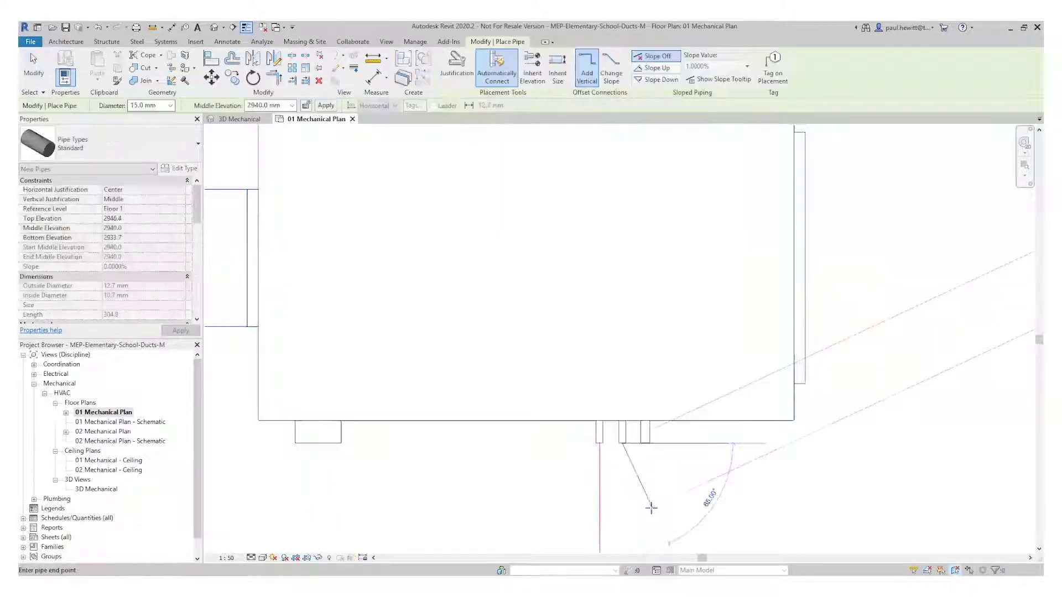
{"action": "scroll", "coordinate": [625, 539], "scroll_direction": "down", "scroll_amount": 3}
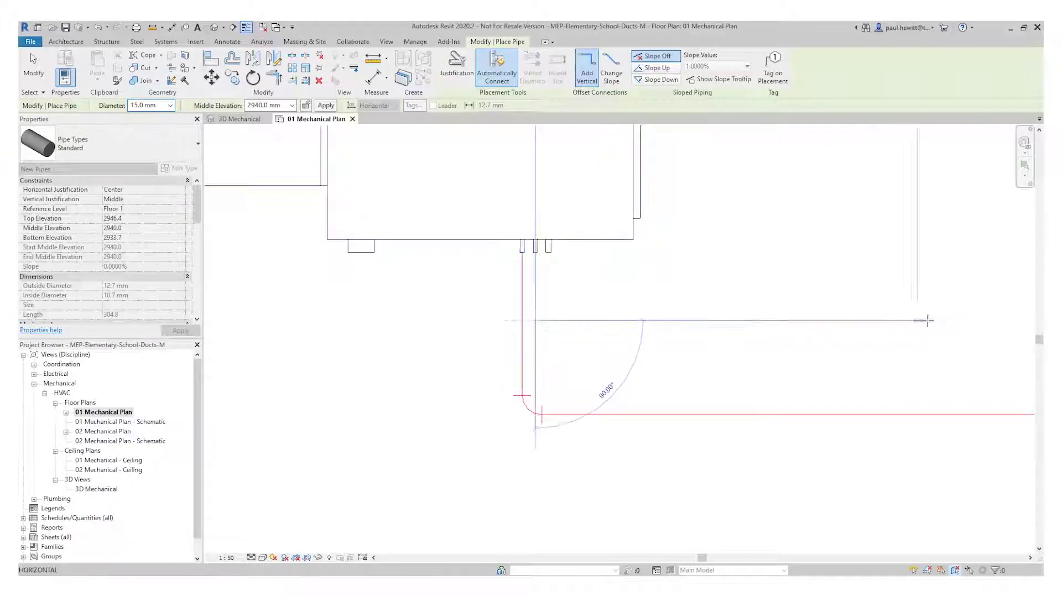
{"action": "scroll", "coordinate": [835, 332], "scroll_direction": "up", "scroll_amount": 5}
{"action": "scroll", "coordinate": [618, 359], "scroll_direction": "down", "scroll_amount": 6}
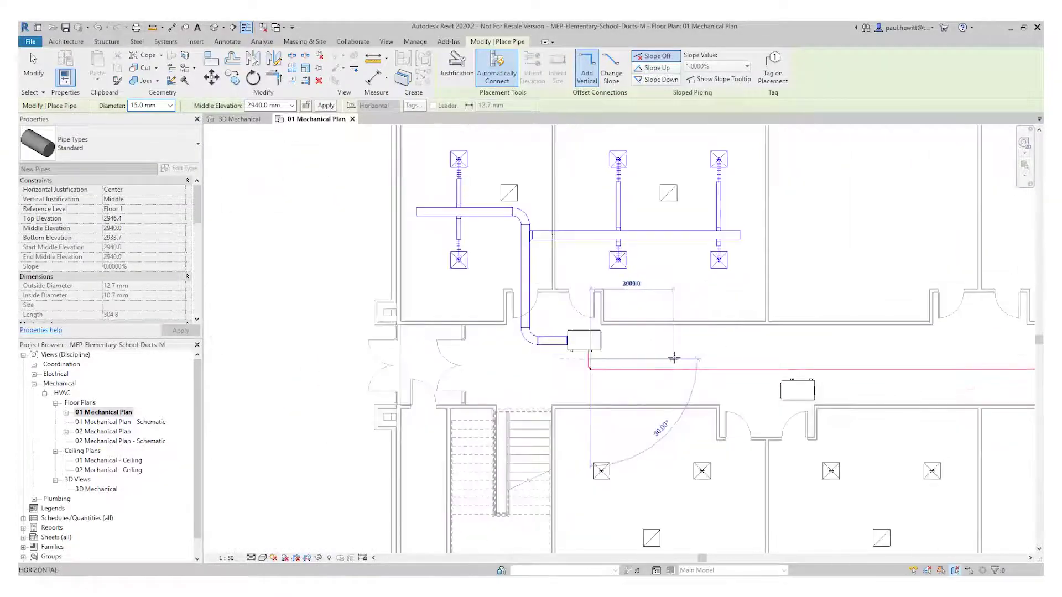
{"action": "middle_click_drag", "start_coordinate": [852, 359], "coordinate": [486, 378]}
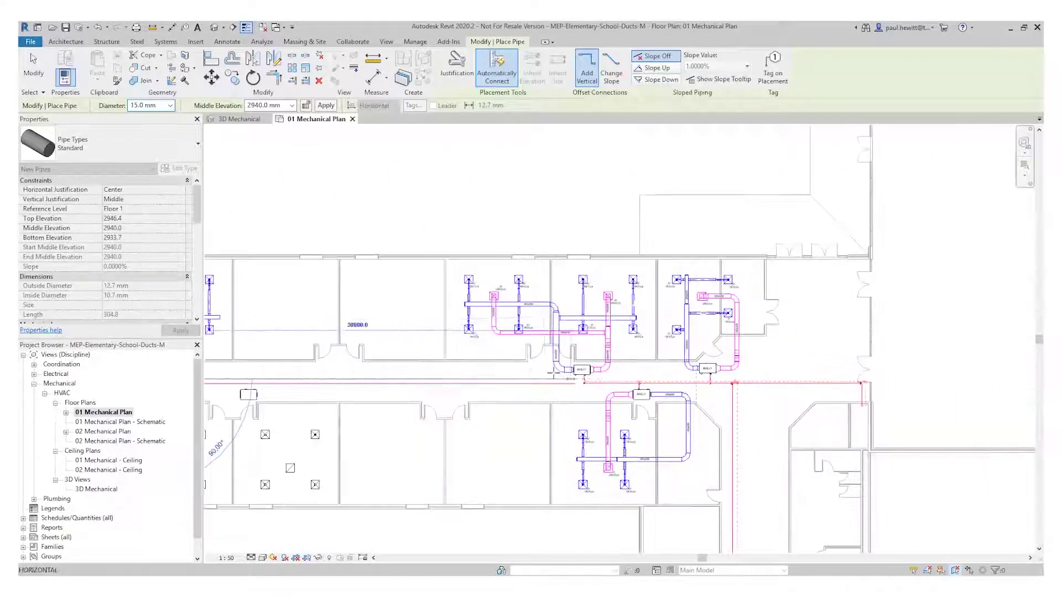
{"action": "scroll", "coordinate": [589, 385], "scroll_direction": "up", "scroll_amount": 5}
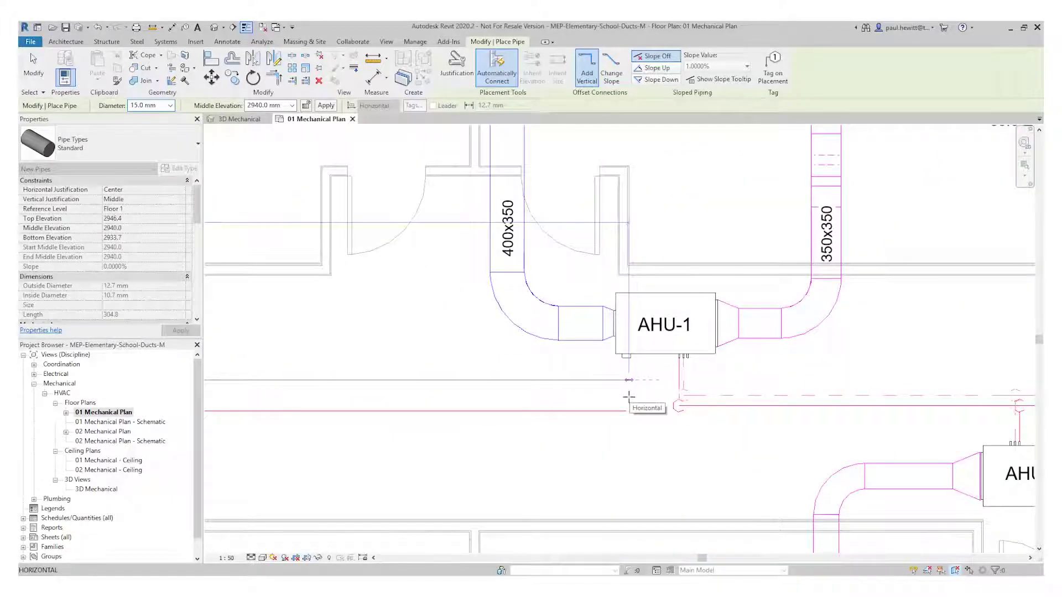
{"action": "left_click", "coordinate": [624, 396]}
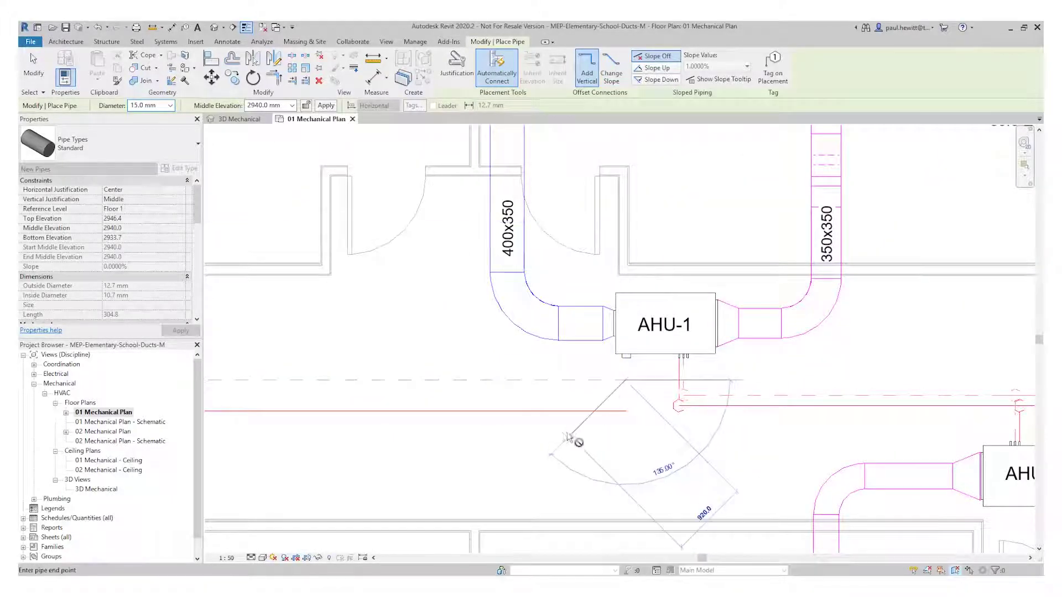
{"action": "key", "text": "Escape"}
{"action": "key", "text": "Escape"}
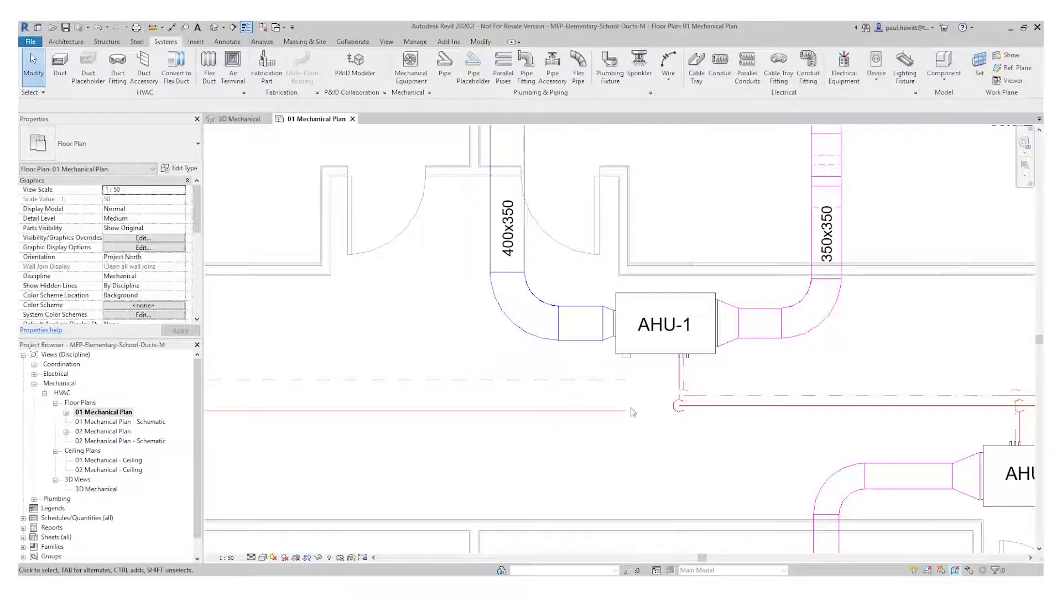
{"action": "left_click", "coordinate": [480, 42]}
Align the red corridor pipe to the upper pipe run near AHU-1.
{"action": "left_click", "coordinate": [214, 61]}
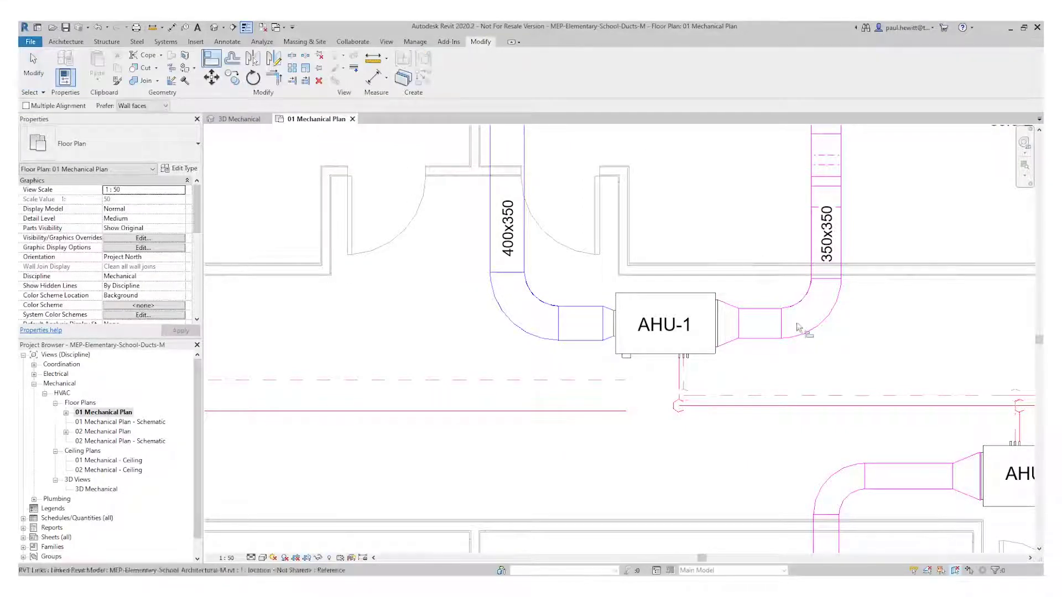
{"action": "left_click", "coordinate": [575, 381]}
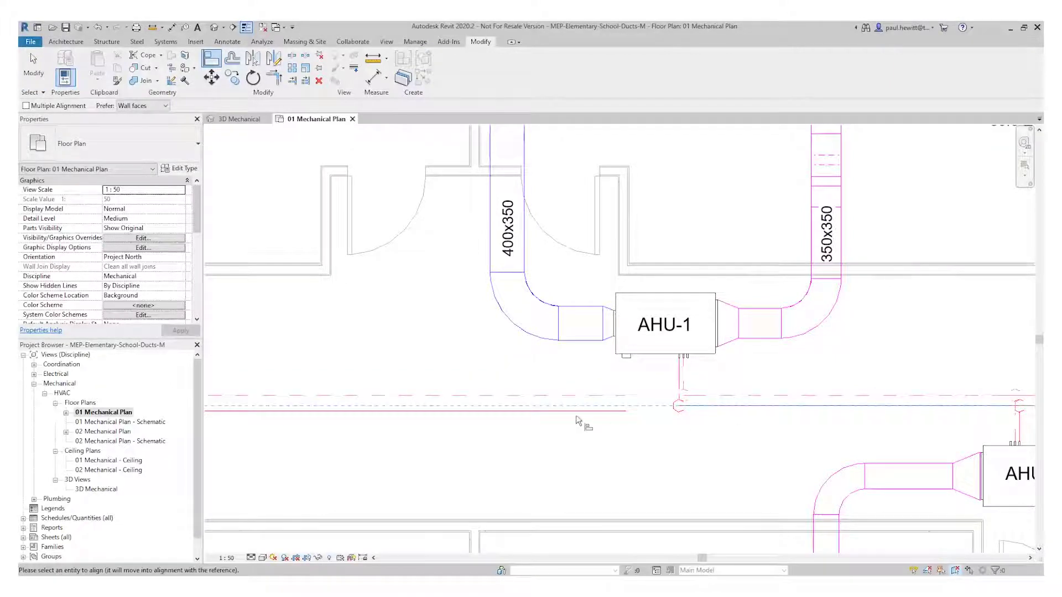
{"action": "left_click", "coordinate": [576, 416]}
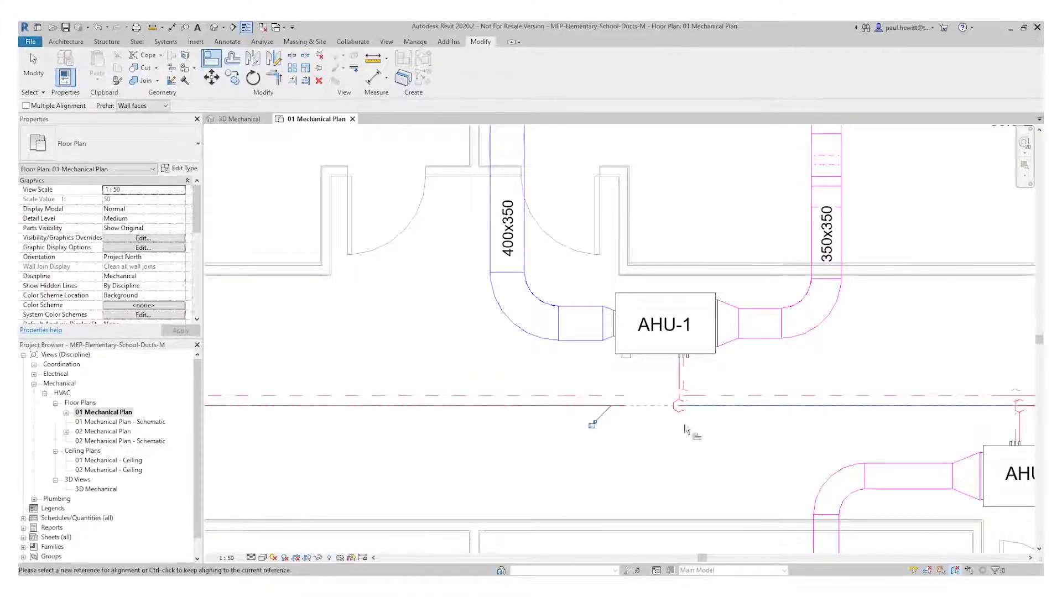
{"action": "key", "text": "Escape"}
Pan and zoom the plan to bring the second AHU into view.
{"action": "scroll", "coordinate": [450, 473], "scroll_direction": "down", "scroll_amount": 5}
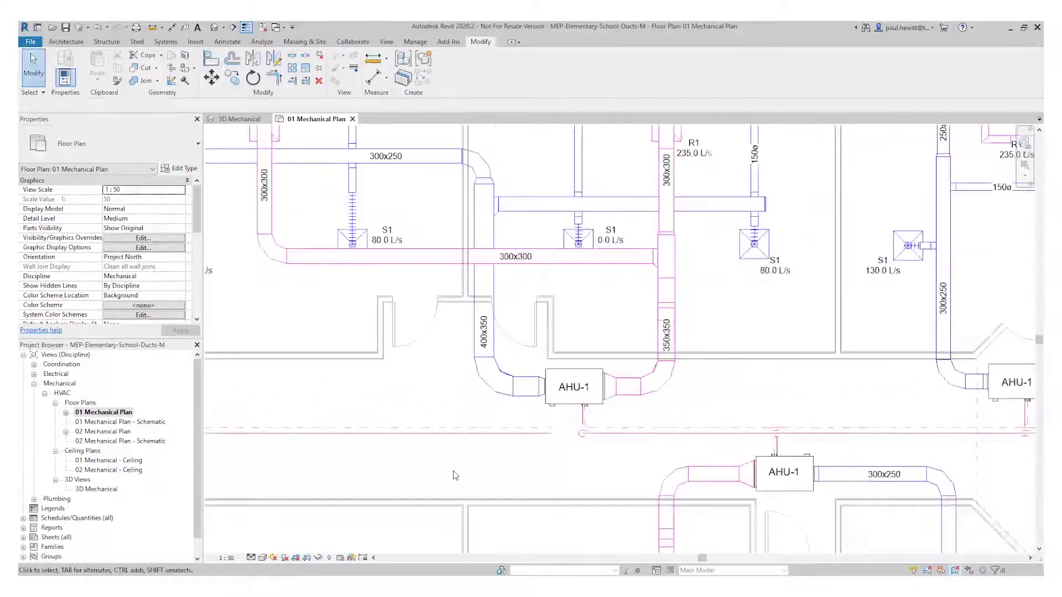
{"action": "middle_click_drag", "start_coordinate": [451, 473], "coordinate": [912, 445]}
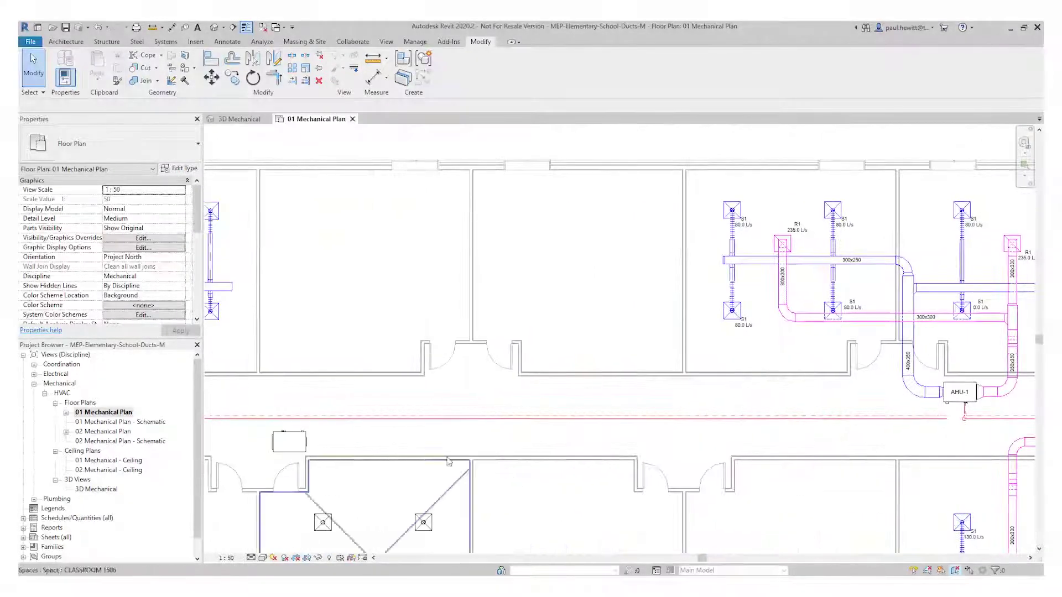
{"action": "scroll", "coordinate": [661, 435], "scroll_direction": "up", "scroll_amount": 5}
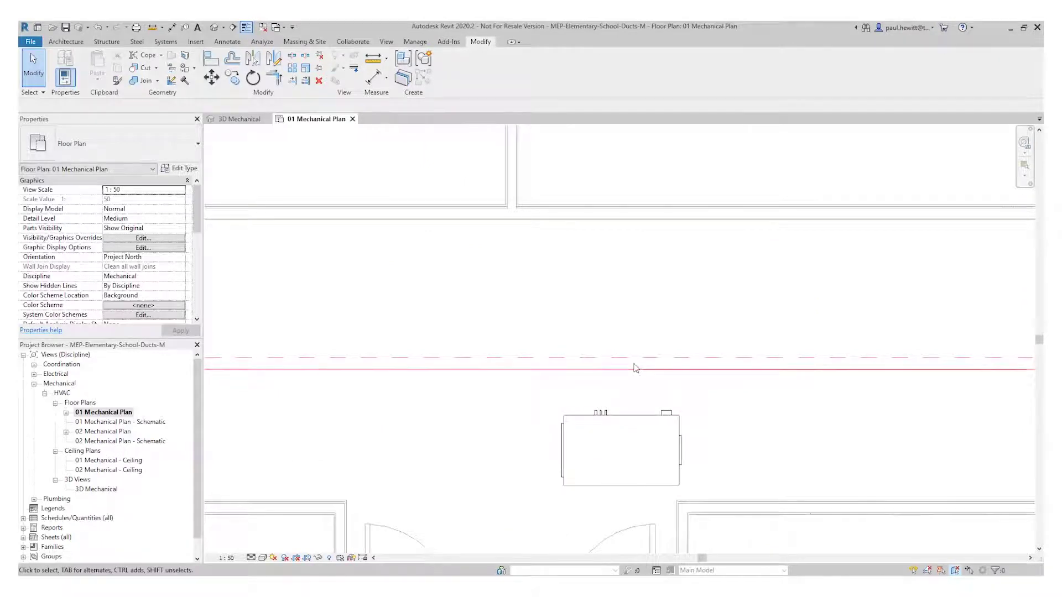
Connect the second AHU's Connector 3 Hydronic Return into the corridor pipe above it.
{"action": "left_click", "coordinate": [625, 419]}
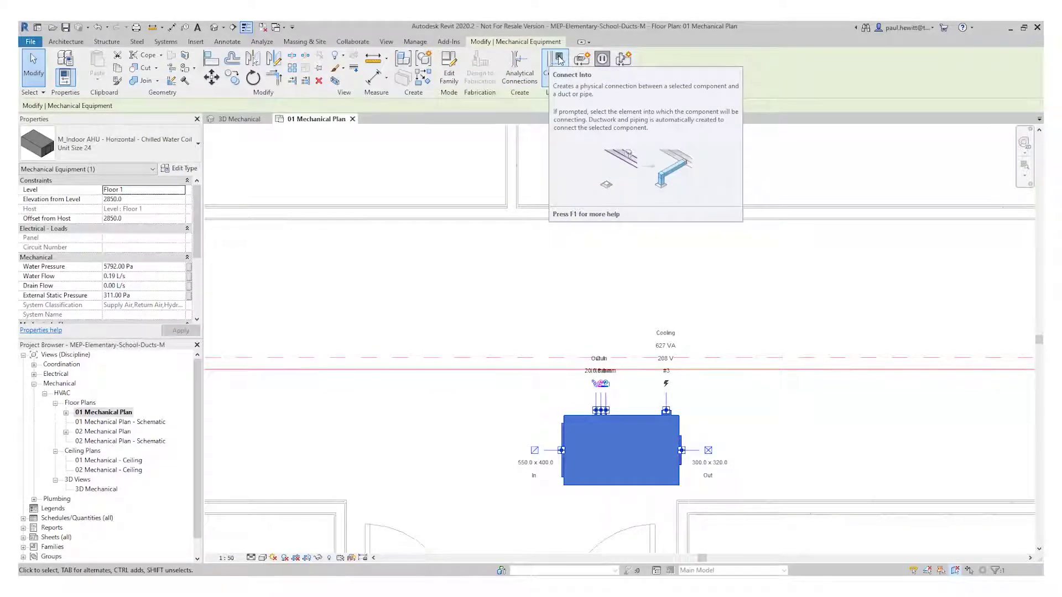
{"action": "left_click", "coordinate": [559, 58]}
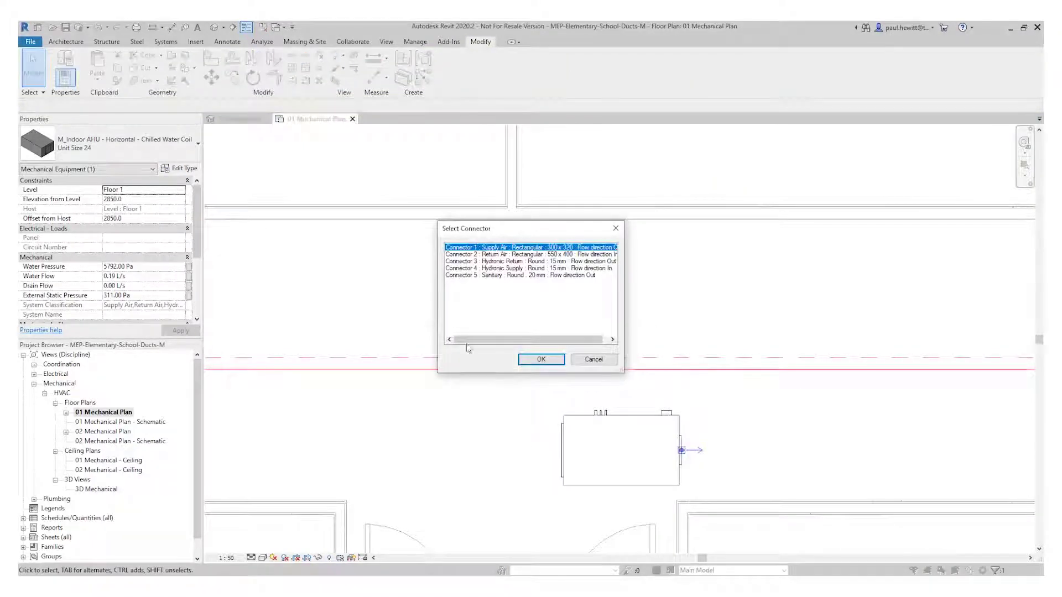
{"action": "left_click", "coordinate": [516, 262]}
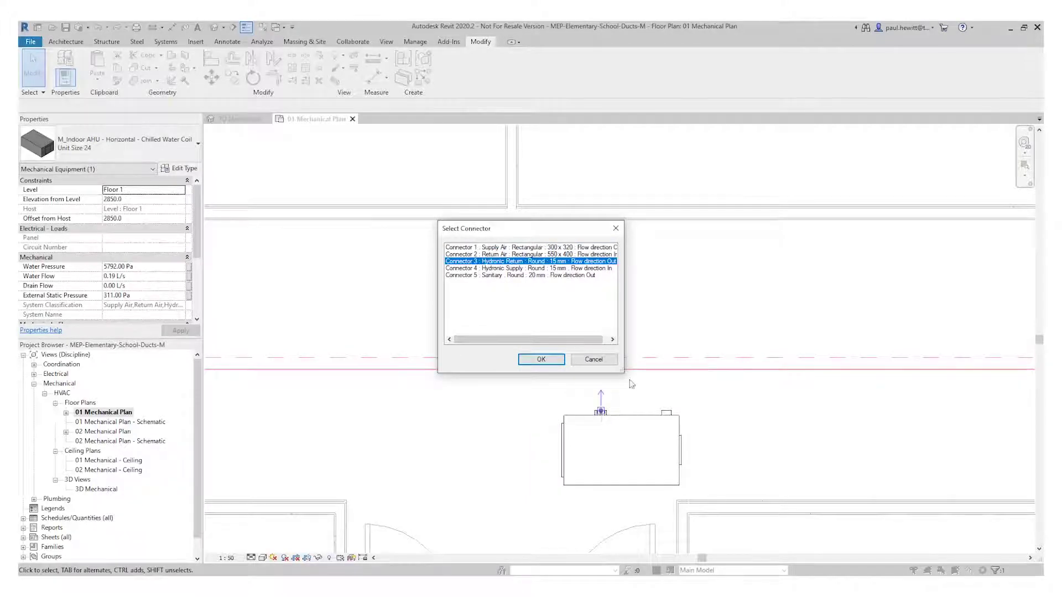
{"action": "left_click", "coordinate": [541, 360]}
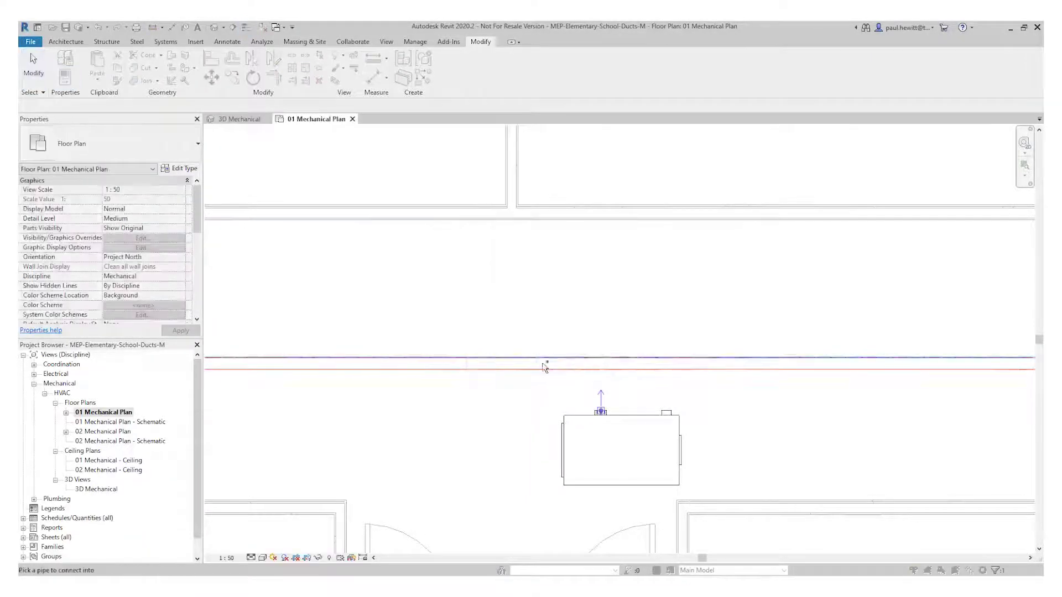
{"action": "left_click", "coordinate": [601, 359]}
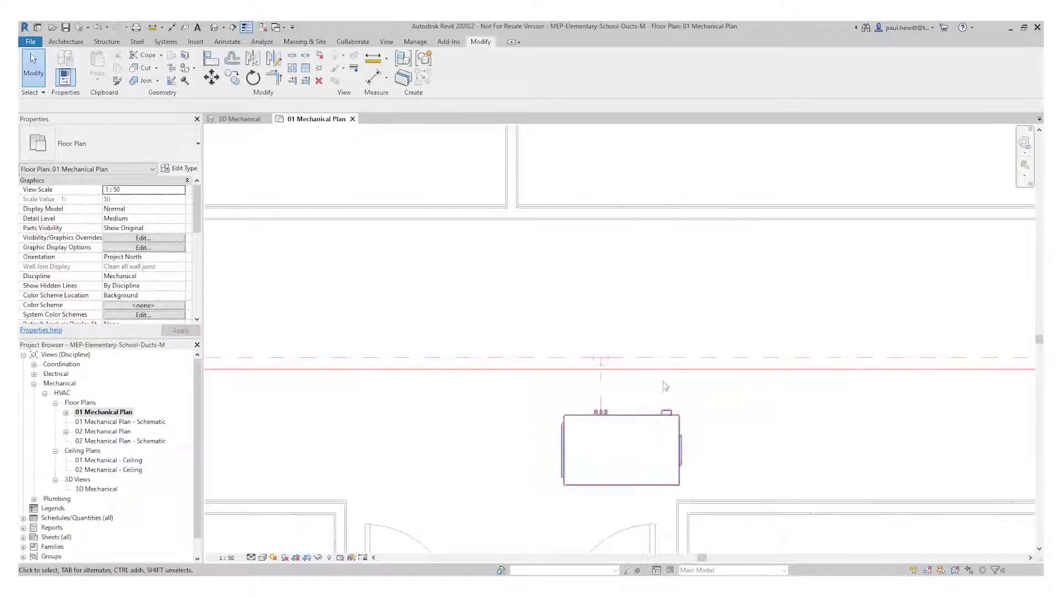
Connect the AHU's Connector 4 Hydronic Supply into the second corridor pipe.
{"action": "left_click", "coordinate": [626, 405]}
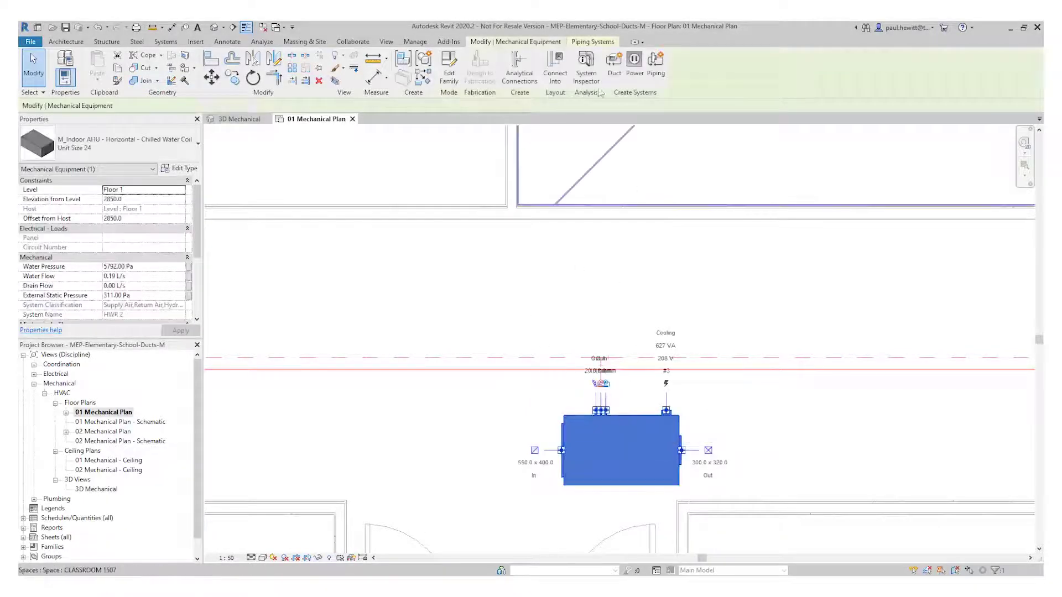
{"action": "left_click", "coordinate": [555, 67]}
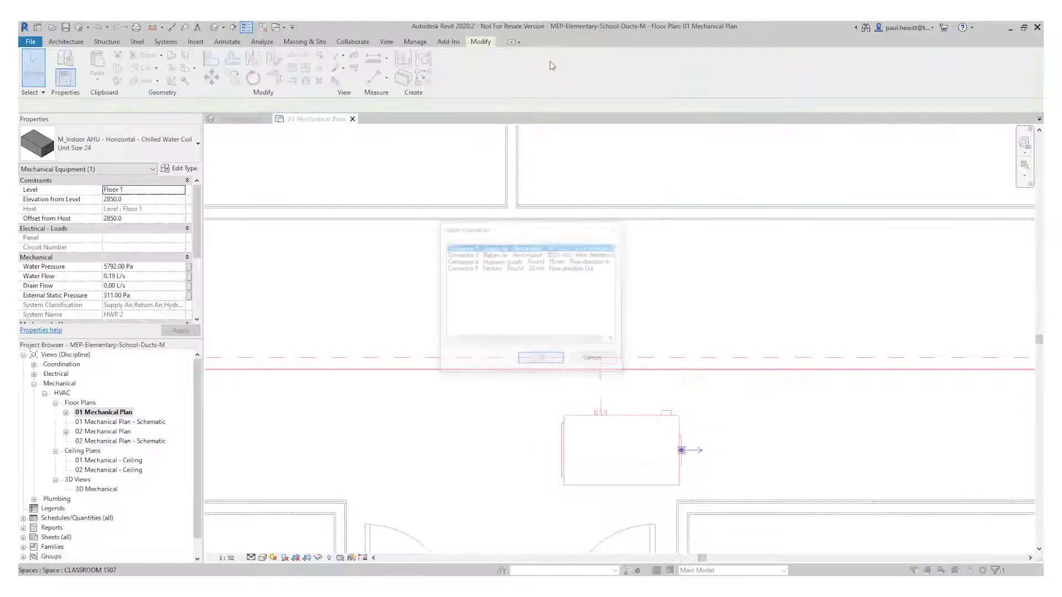
{"action": "left_click", "coordinate": [500, 262]}
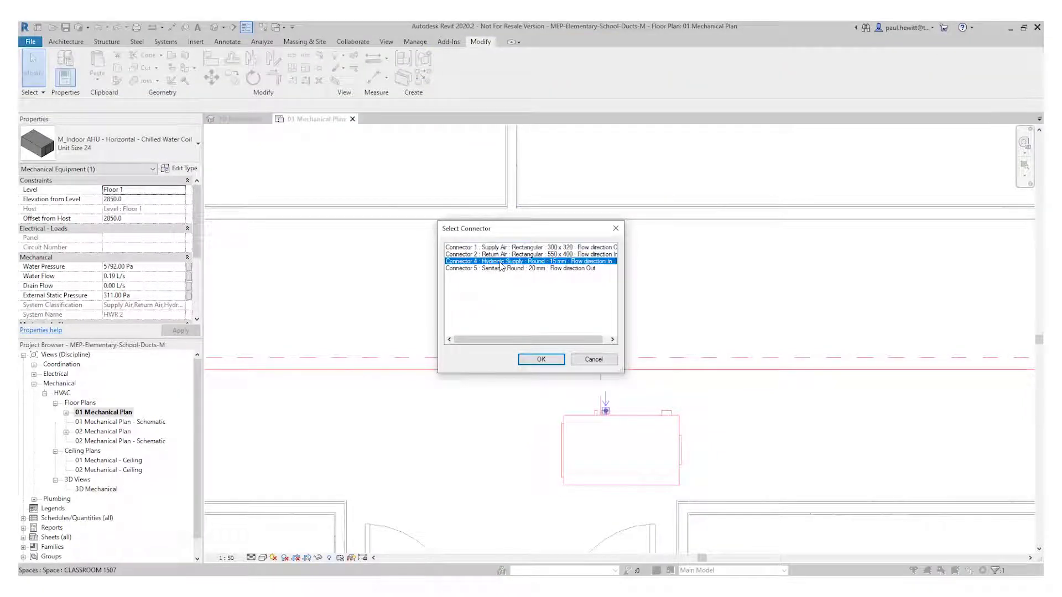
{"action": "left_click", "coordinate": [541, 359]}
{"action": "left_click", "coordinate": [634, 373]}
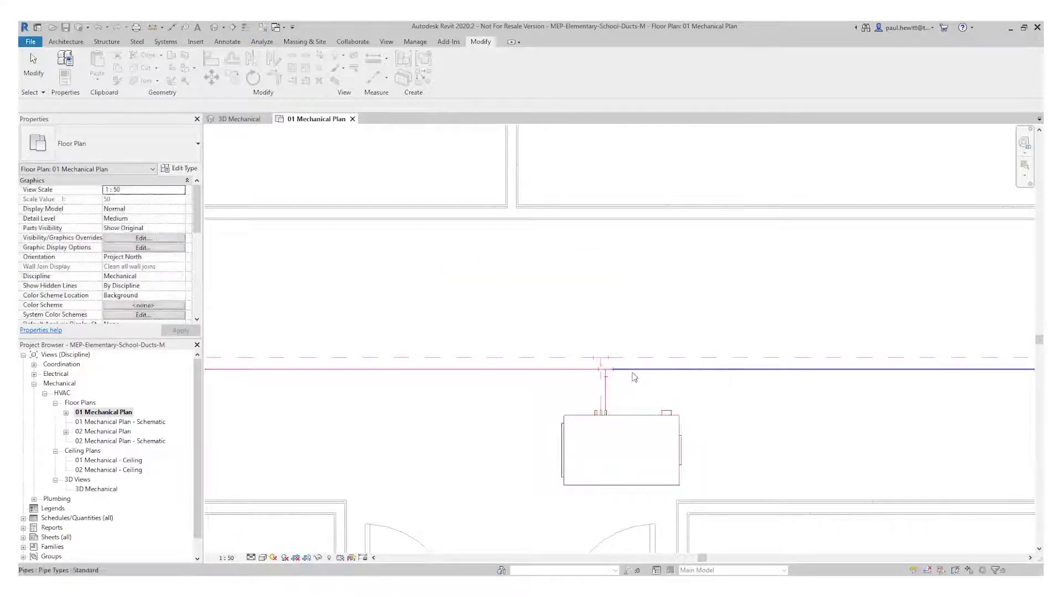
{"action": "scroll", "coordinate": [634, 398], "scroll_direction": "up", "scroll_amount": 3}
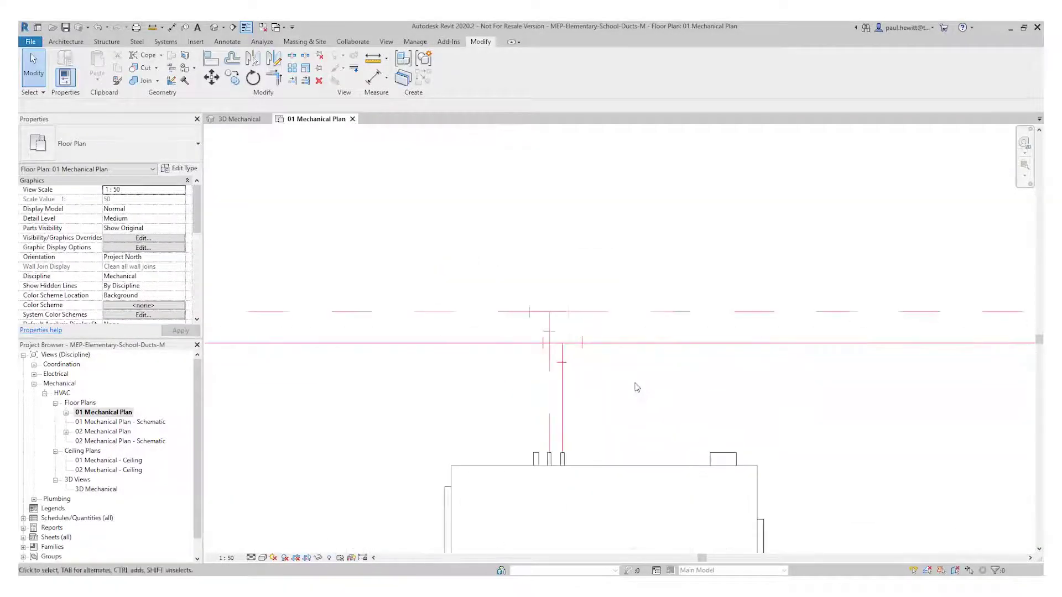
Set the 01 Mechanical Plan detail level to Fine and review the corridor pipes.
{"action": "left_click", "coordinate": [250, 558]}
{"action": "left_click", "coordinate": [264, 547]}
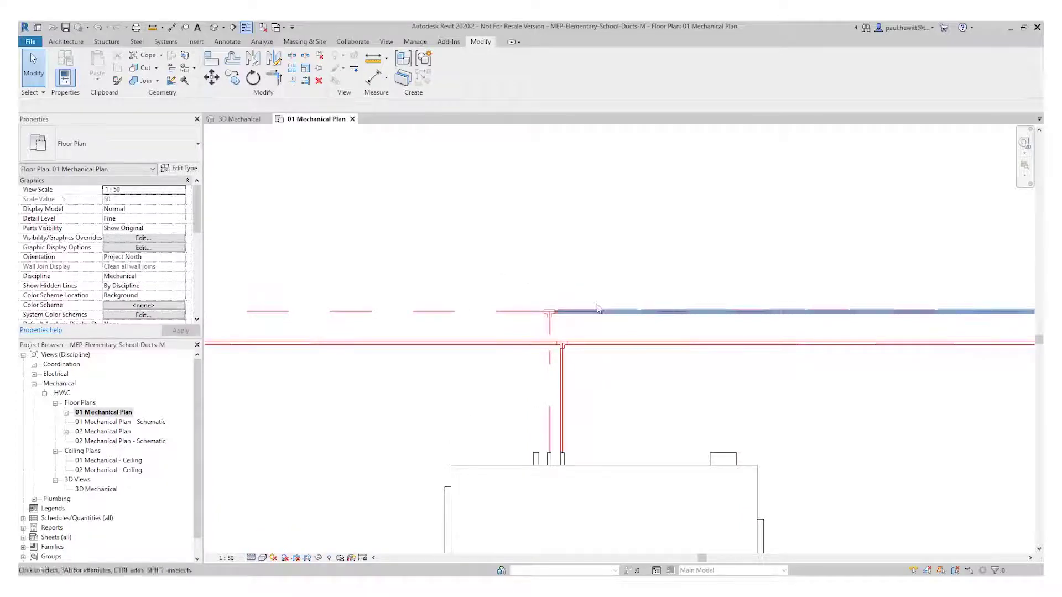
{"action": "scroll", "coordinate": [599, 368], "scroll_direction": "up", "scroll_amount": 2}
{"action": "scroll", "coordinate": [600, 369], "scroll_direction": "down", "scroll_amount": 4}
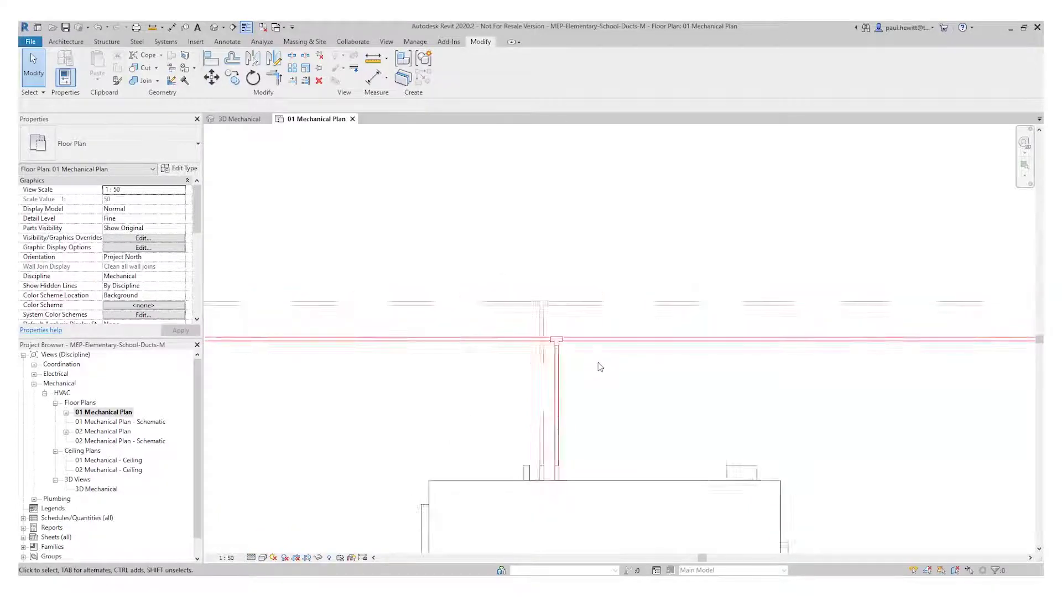
{"action": "middle_click_drag", "start_coordinate": [502, 342], "coordinate": [596, 350]}
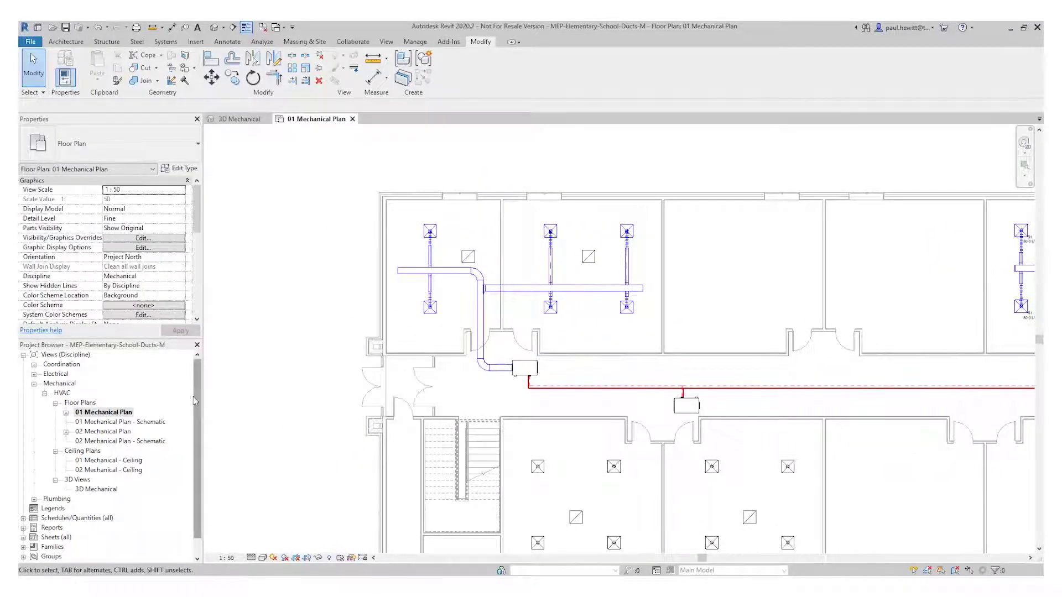